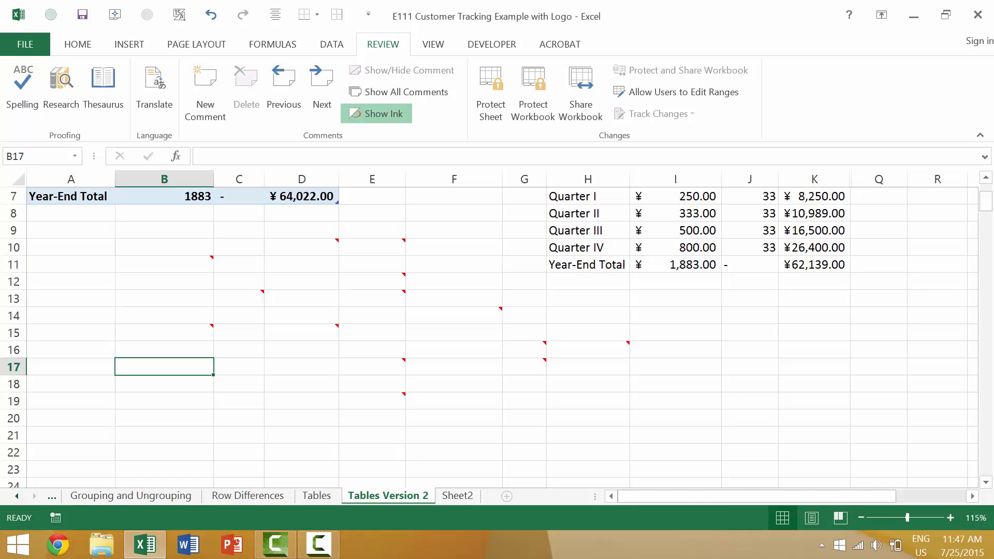
Give cell B17 a comment reading 'Edit that comment' using Shift+F2.
key("shift+F2")
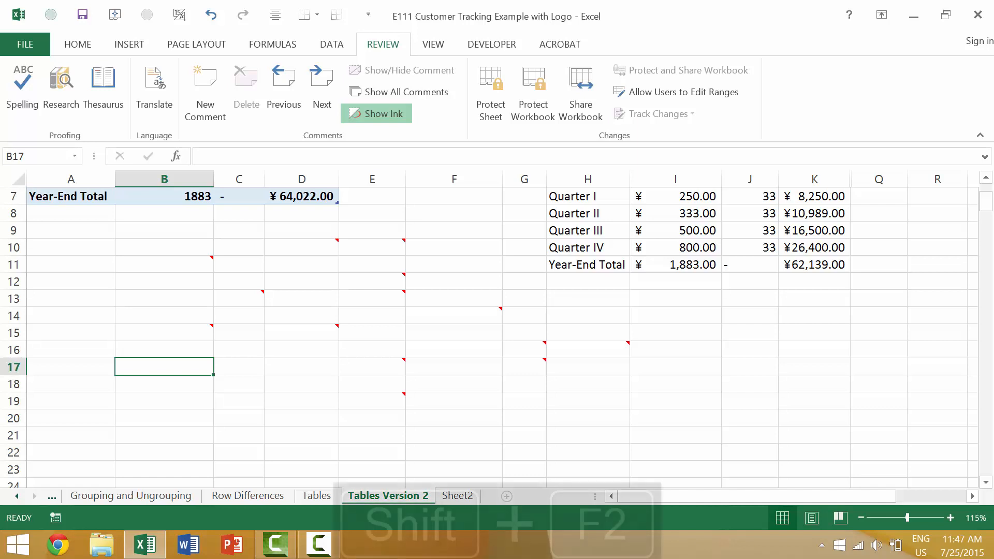
key("Escape")
key("Escape")
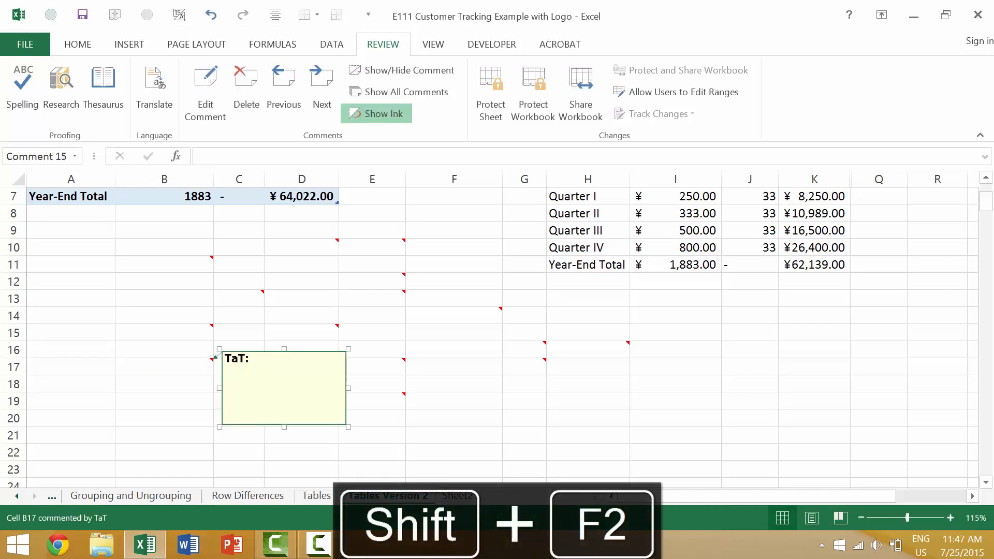
left_click(215, 387)
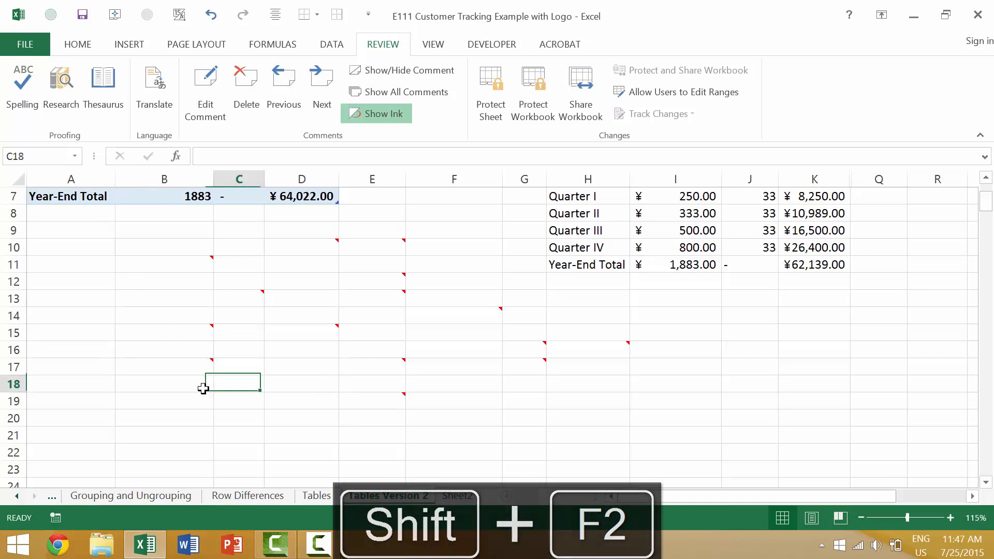
left_click(201, 374)
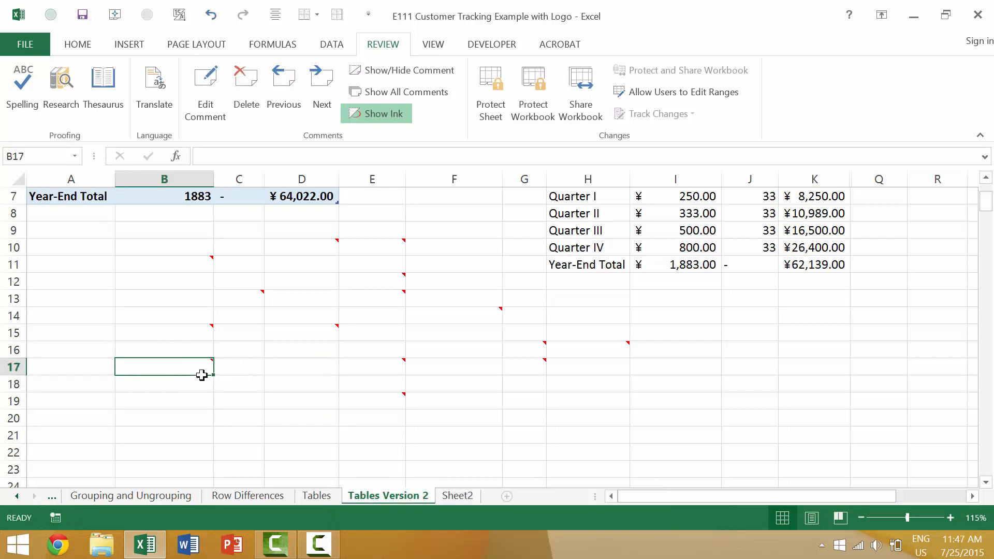
key("shift+F2")
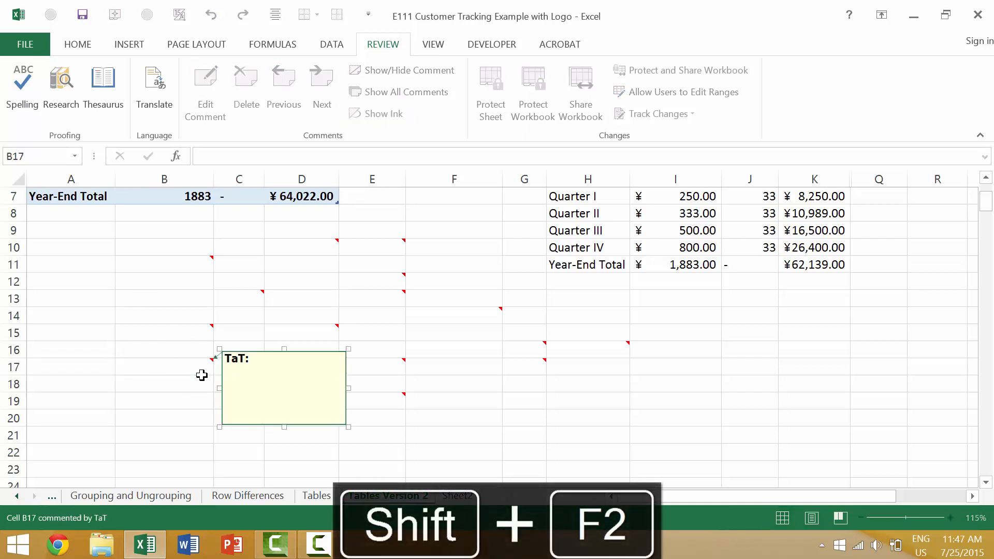
type("Edit that comment!")
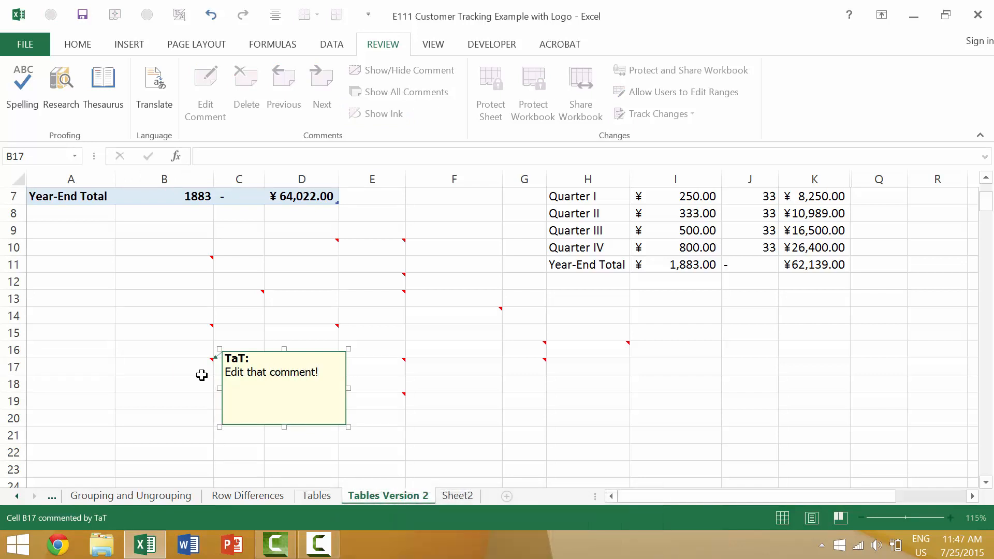
left_click(202, 374)
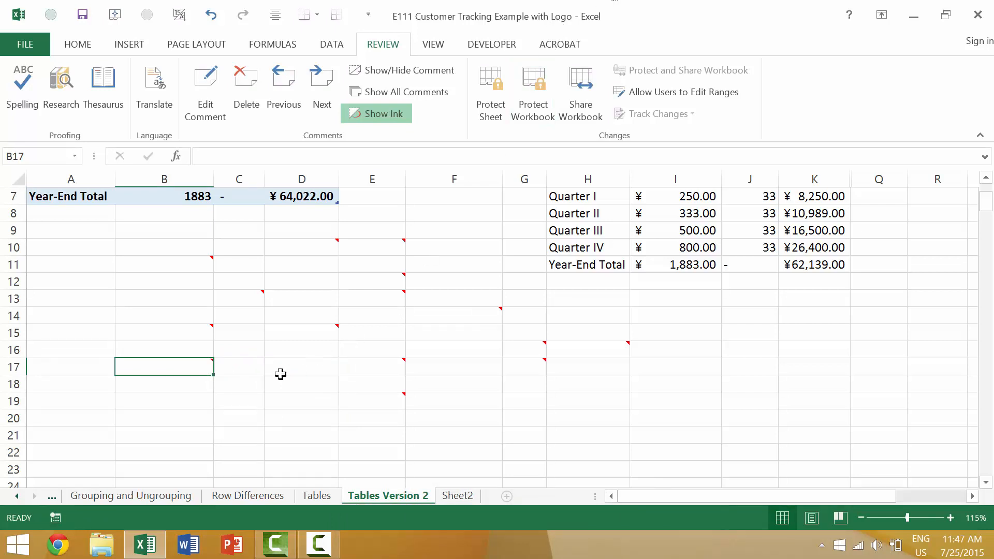
left_click(248, 372)
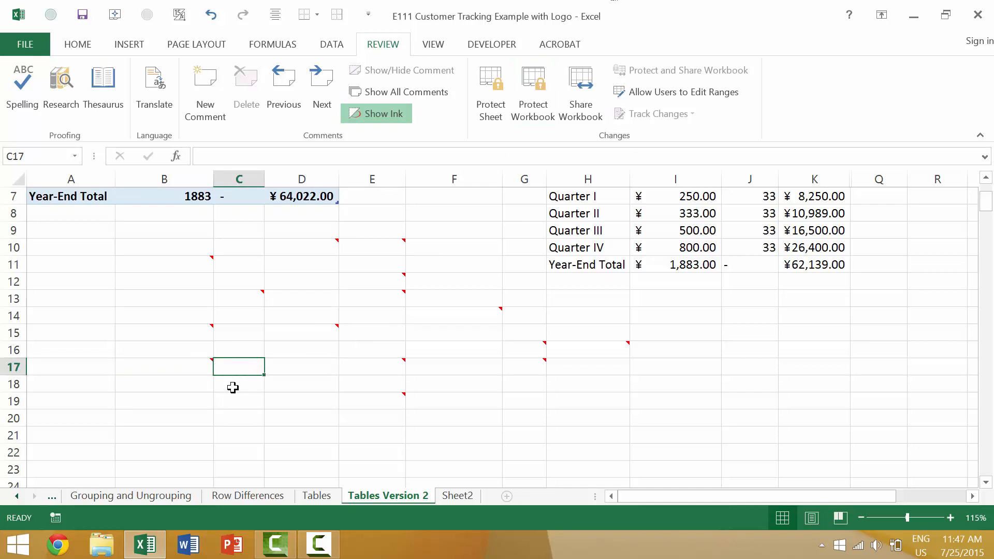
left_click(291, 402)
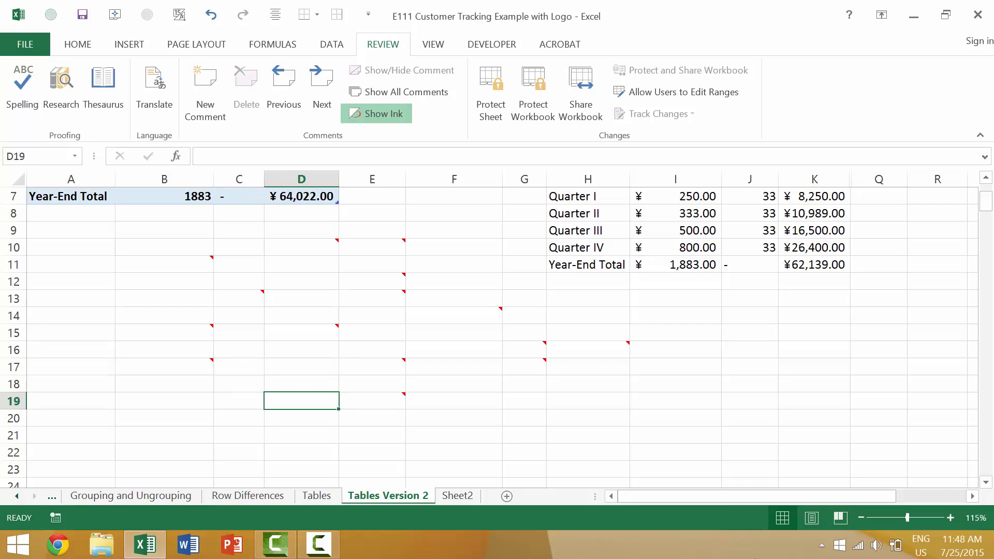
right_click(278, 377)
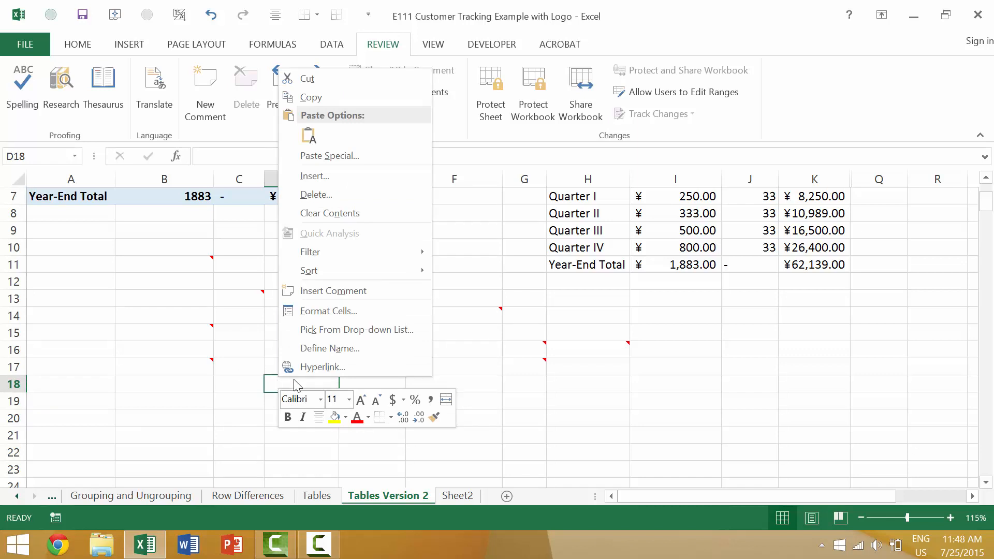
left_click(255, 453)
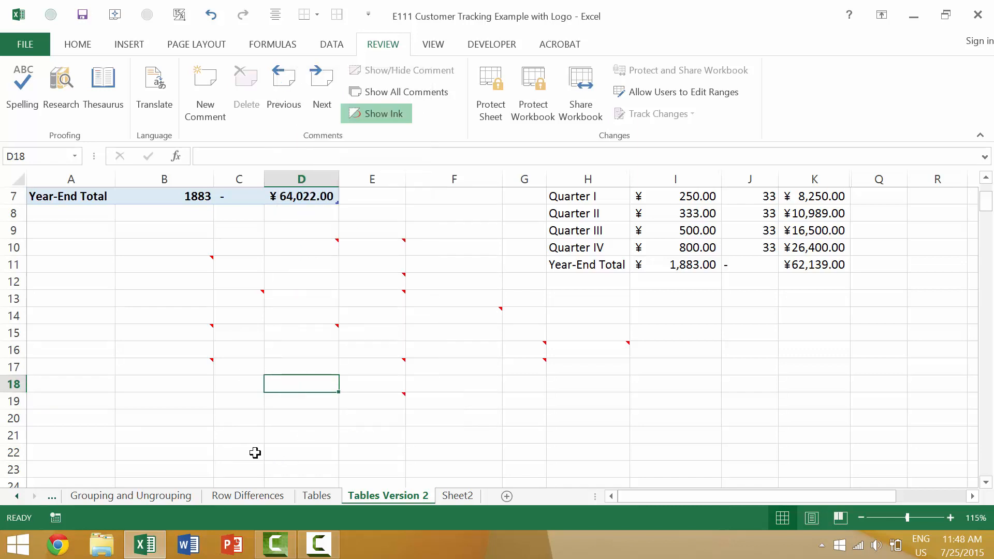
key("shift+F10")
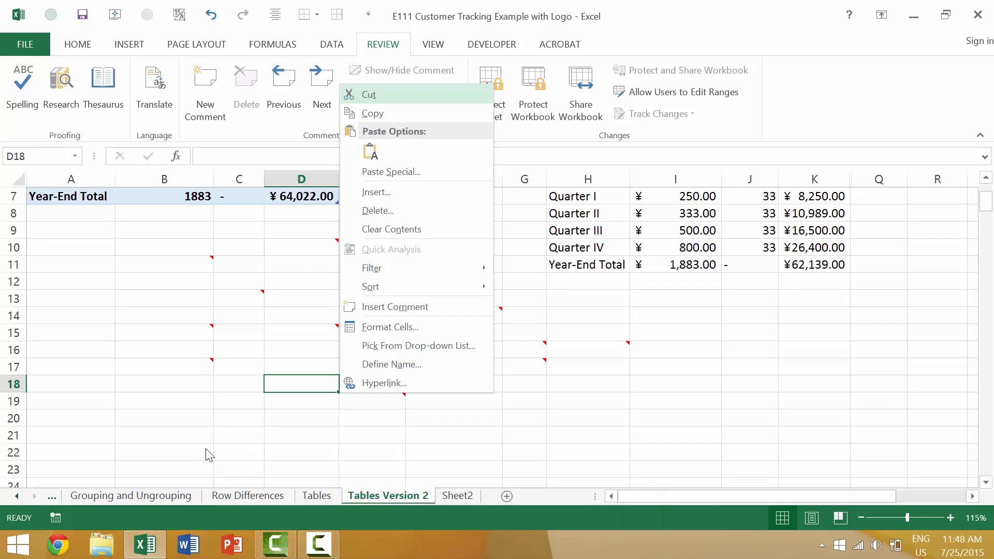
left_click(176, 364)
left_click(173, 359)
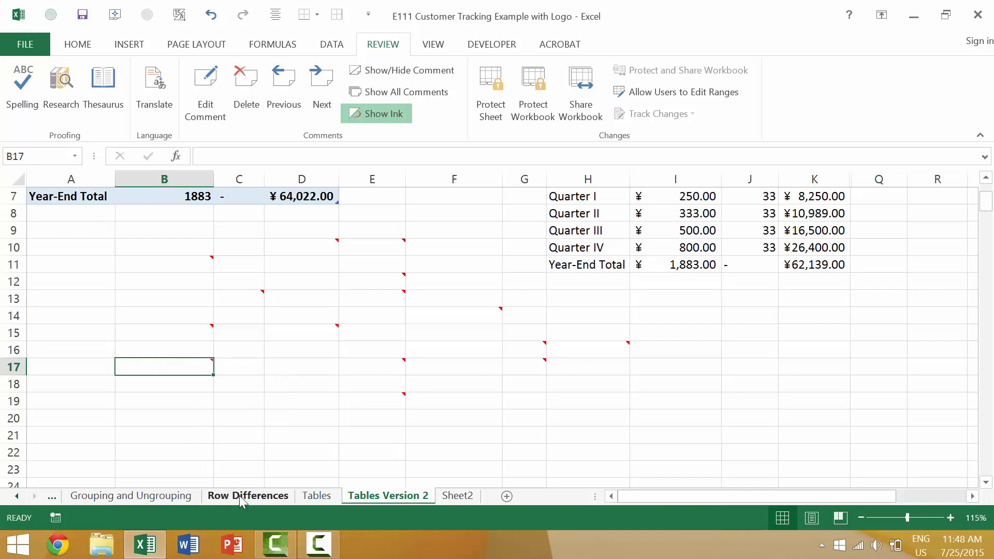
Delete the comments on cells B17 and B15 through the Shift+F10 context menu.
key("shift+F10")
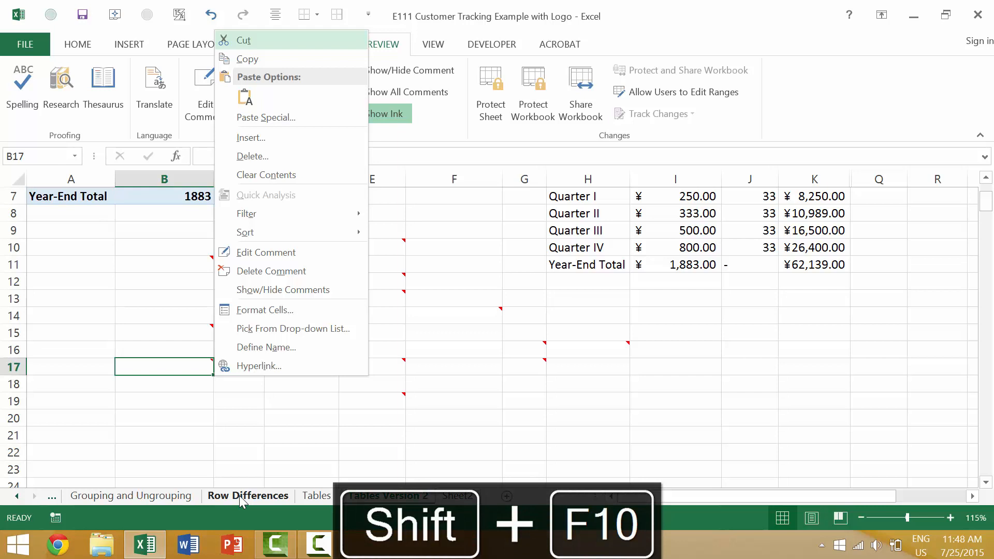
left_click(282, 271)
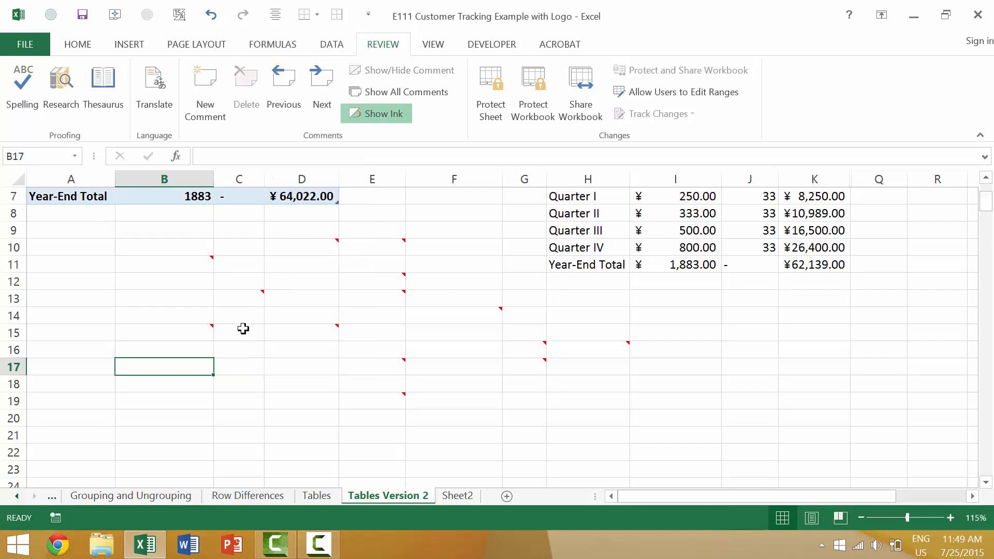
key("Up")
key("Up")
key("Up")
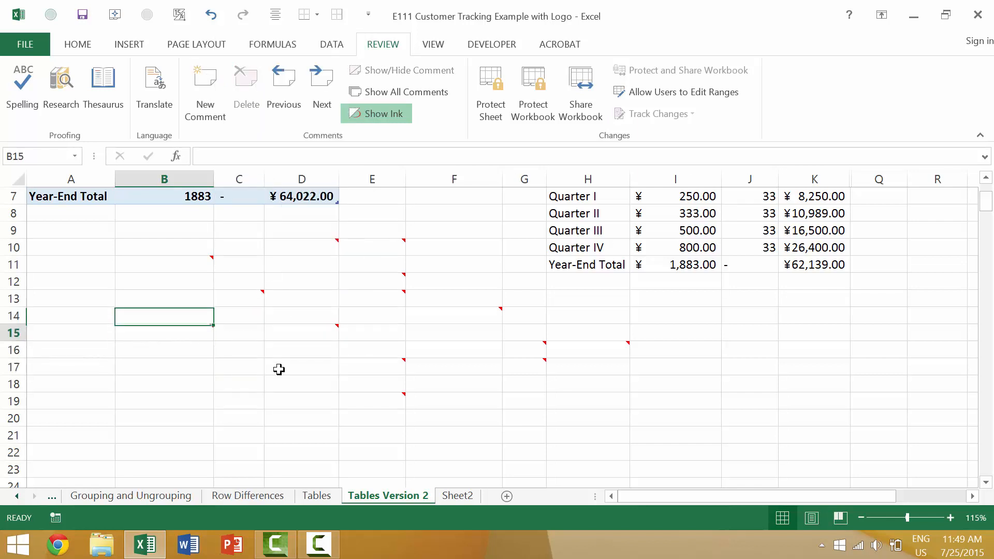
key("Down")
key("shift+F10")
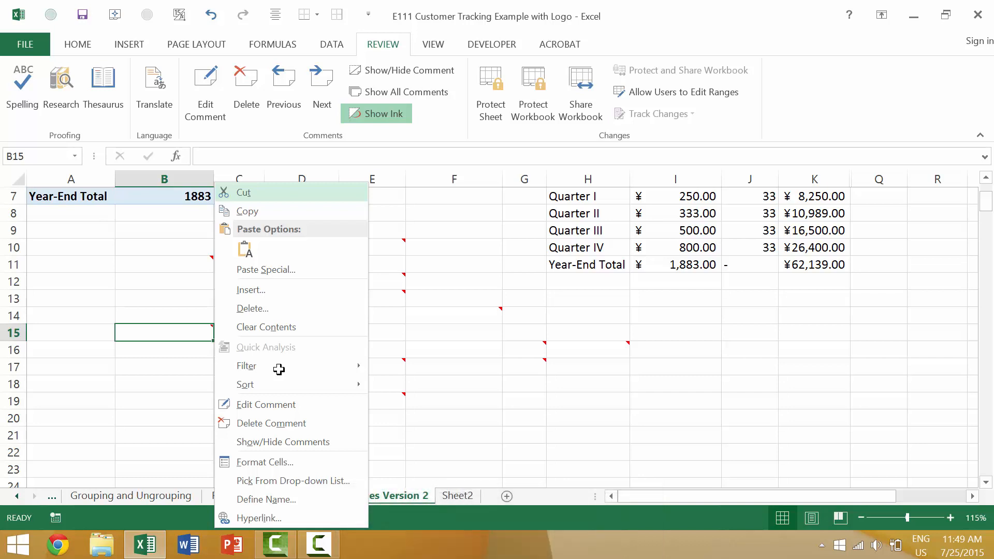
key("m")
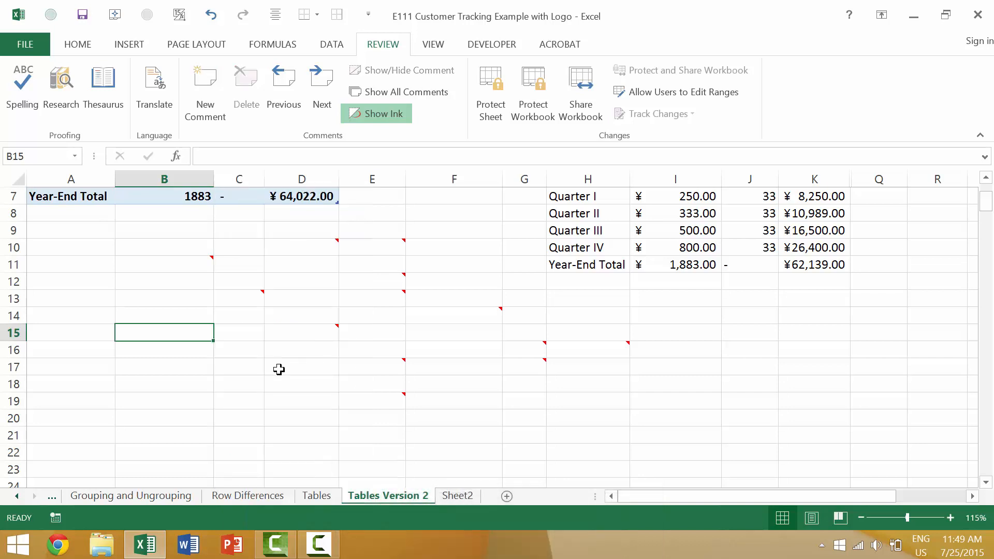
left_click(199, 264)
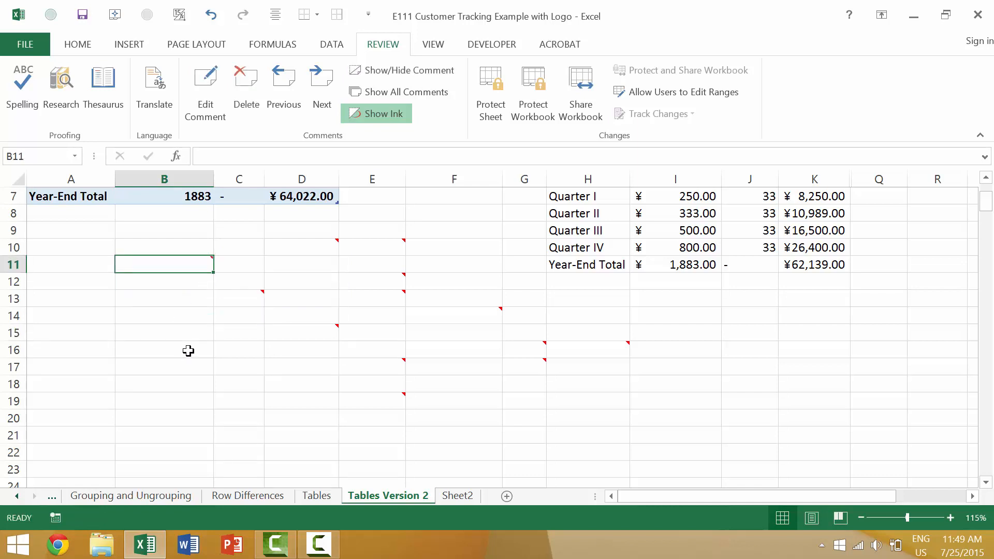
Delete the comments on B11 and C13 from the cell context menu.
key("shift+F10")
key("m")
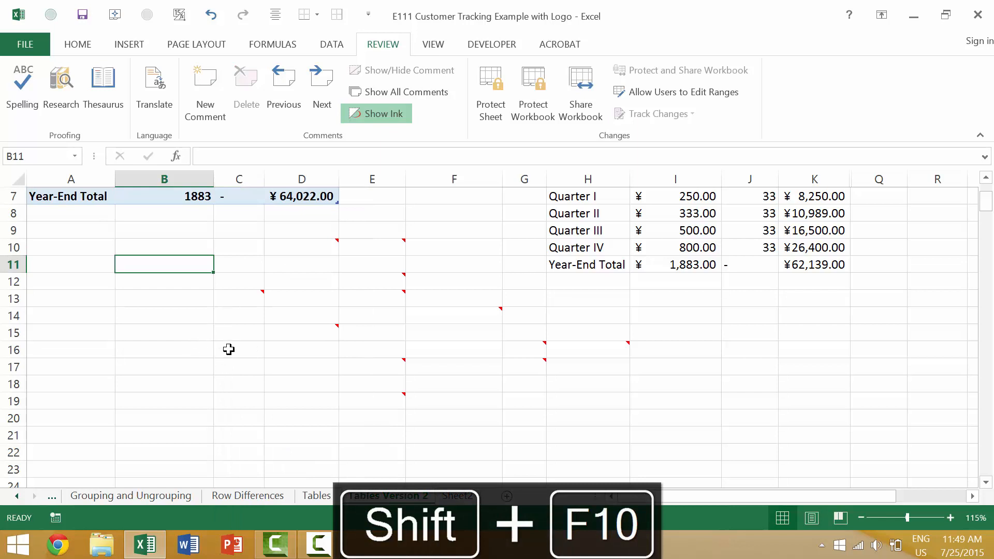
right_click(243, 304)
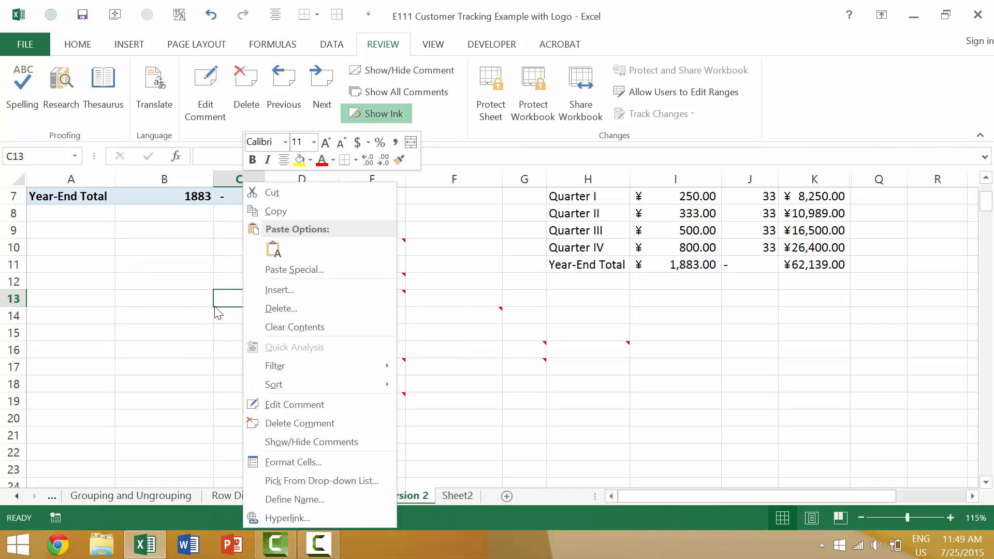
key("m")
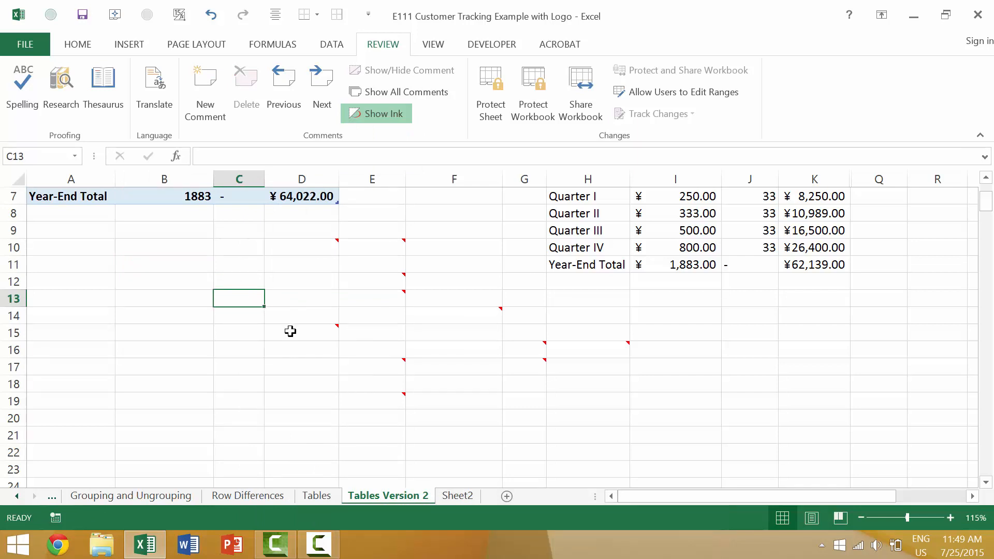
Delete the comments on D15 and E17 with the Review tab's Delete command.
left_click(311, 333)
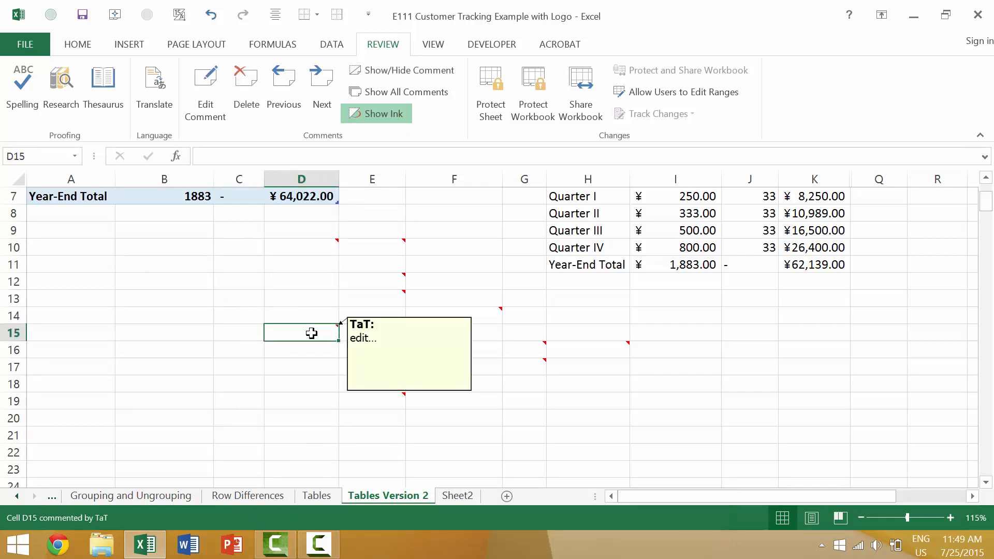
left_click(252, 92)
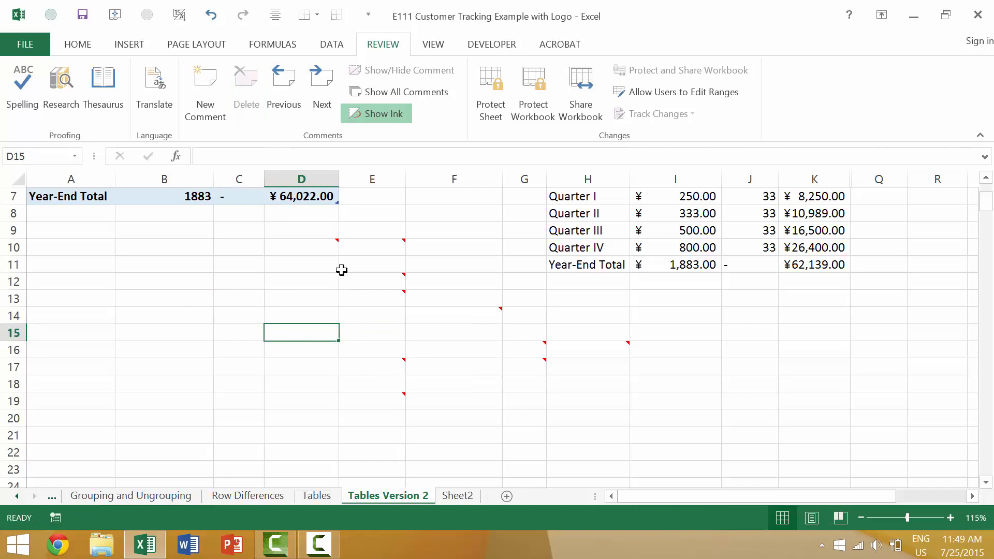
left_click(375, 366)
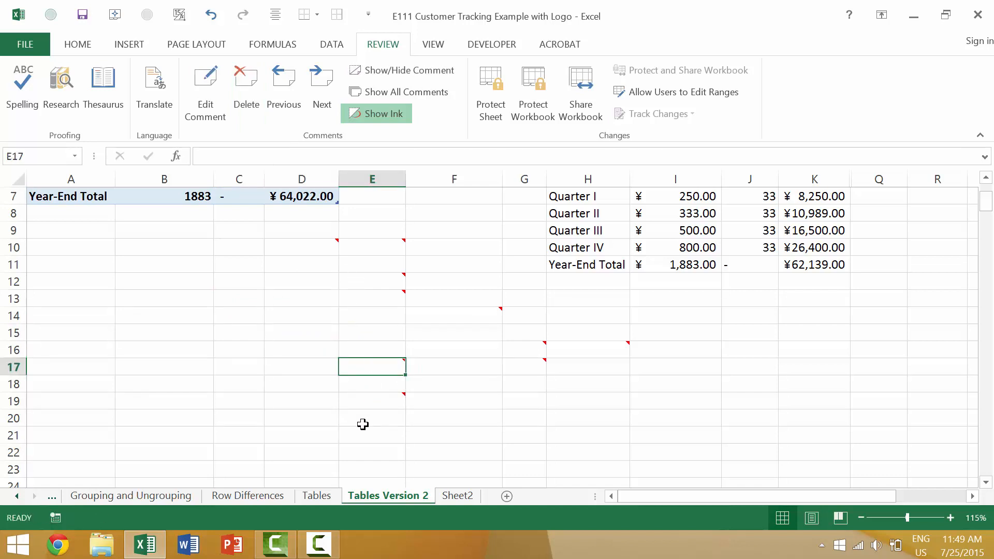
key("alt")
key("r")
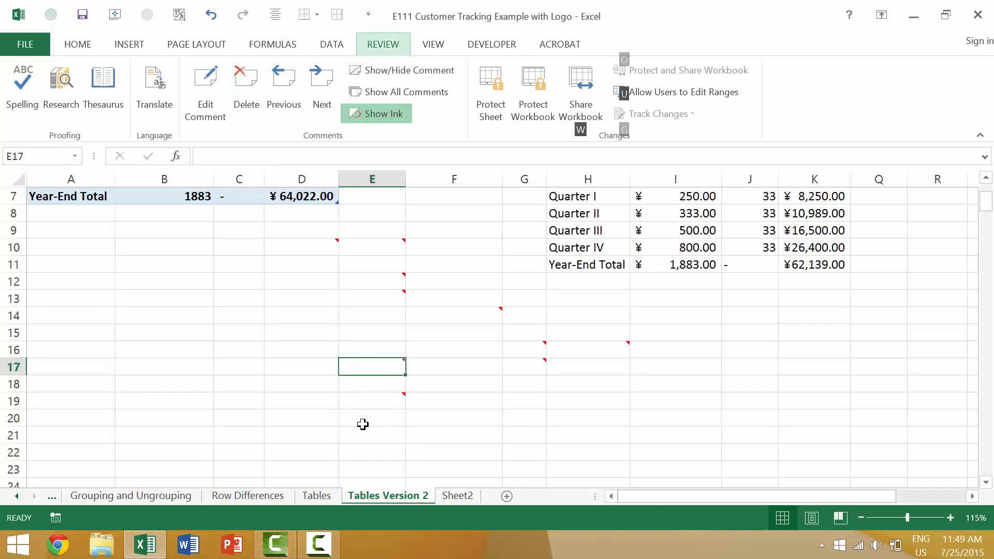
key("d")
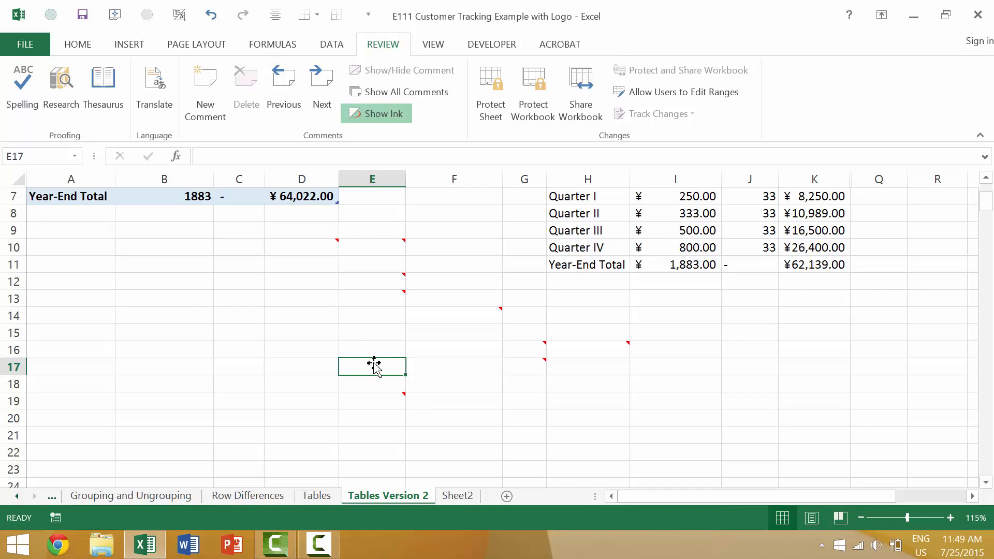
left_click(382, 394)
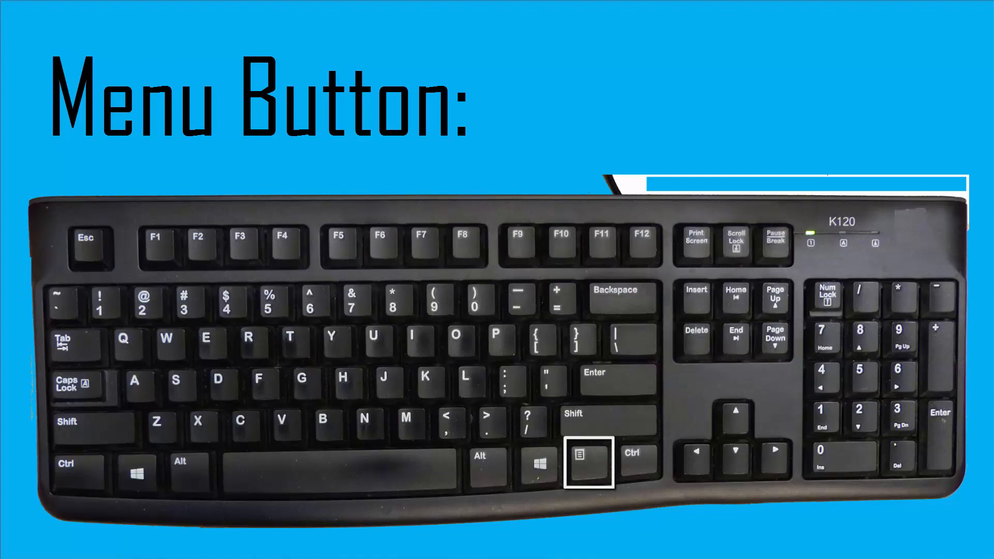
Open cell E19's context menu with the keyboard Menu key.
key("Menu")
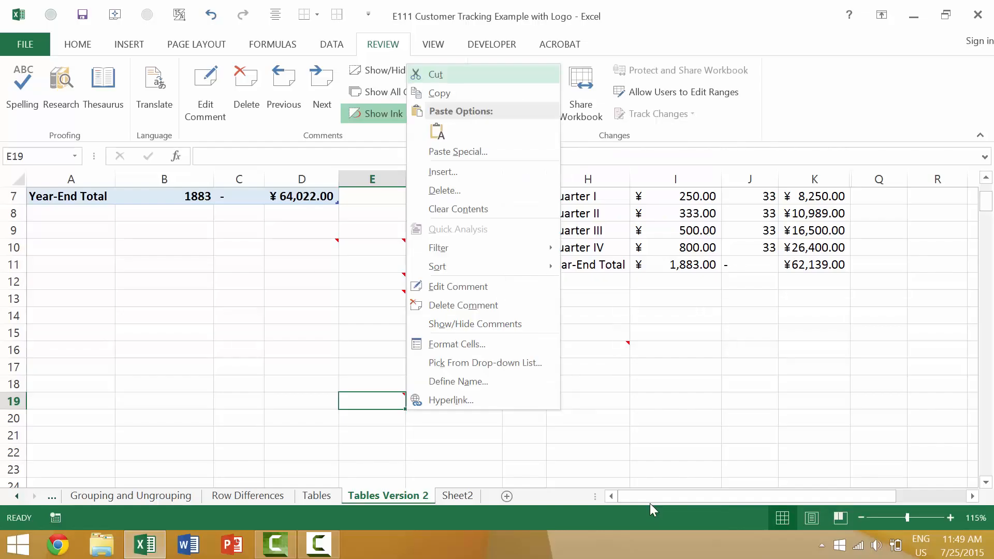
Choose Delete Comment to remove the comment from cell E19.
key("m")
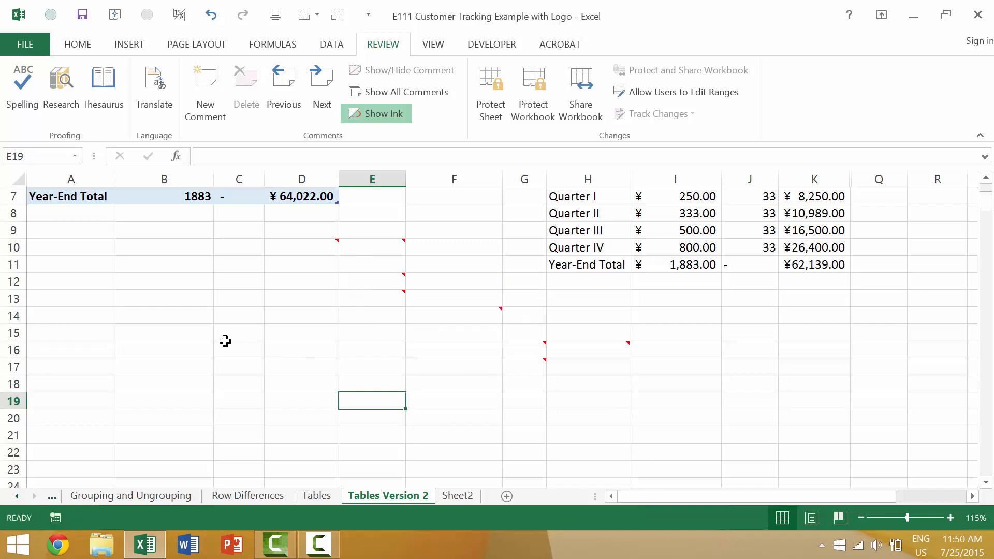
Copy the Quarter II–IV figures in H8:I10 and bring up cell E10's context menu.
left_click(80, 48)
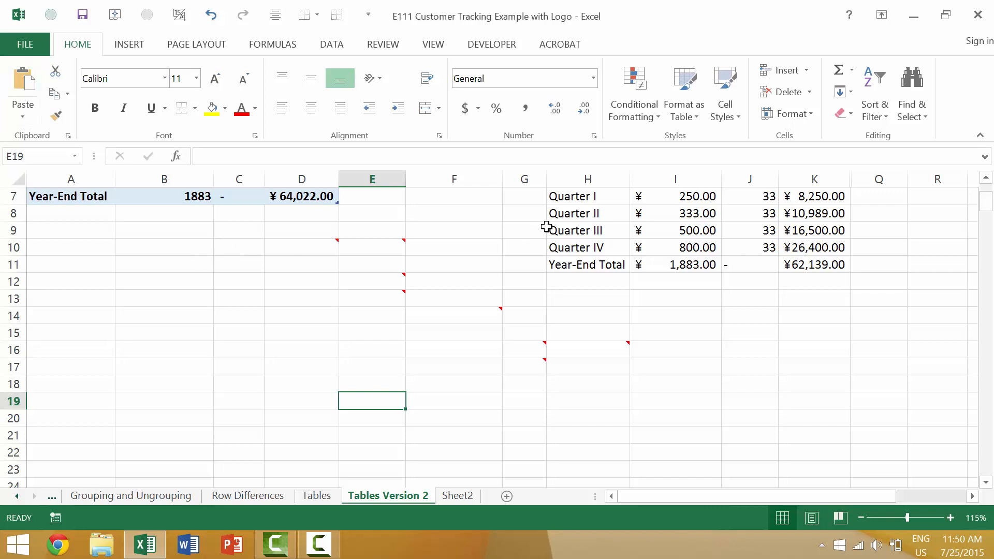
left_click_drag(570, 248, 632, 207)
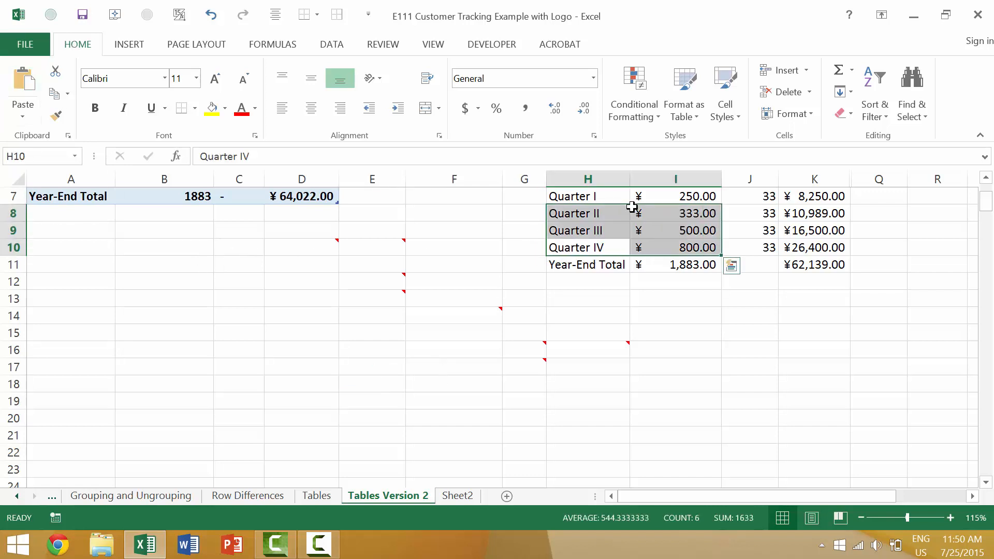
key("ctrl+c")
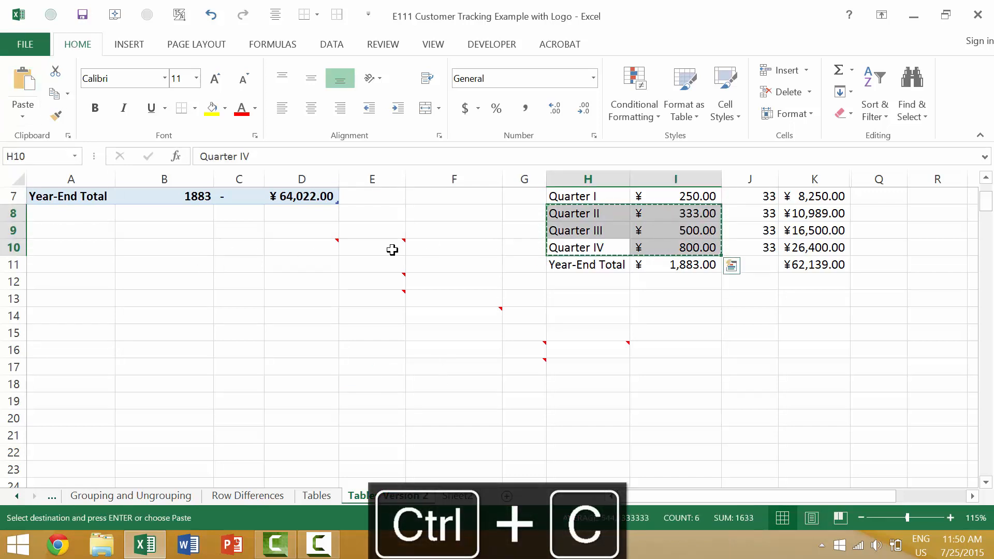
left_click(362, 246)
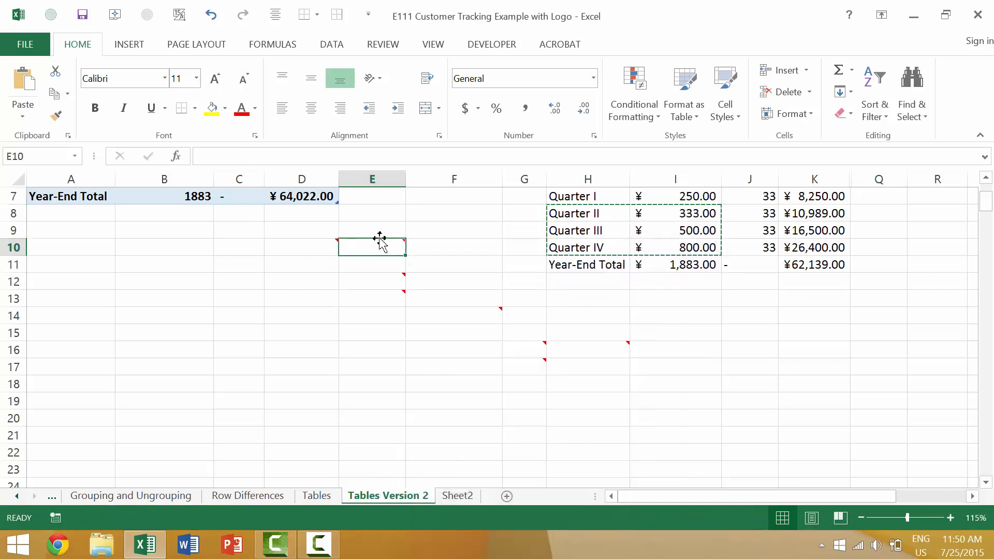
key("shift+F10")
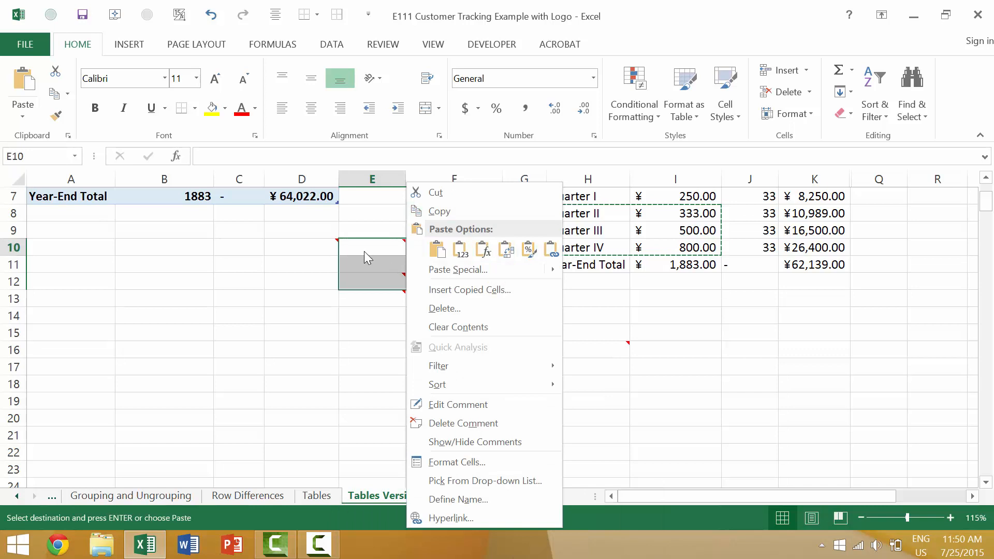
Remove the comments from E10 and E12, including E12's 'WOW #3!' note.
key("Escape")
key("Escape")
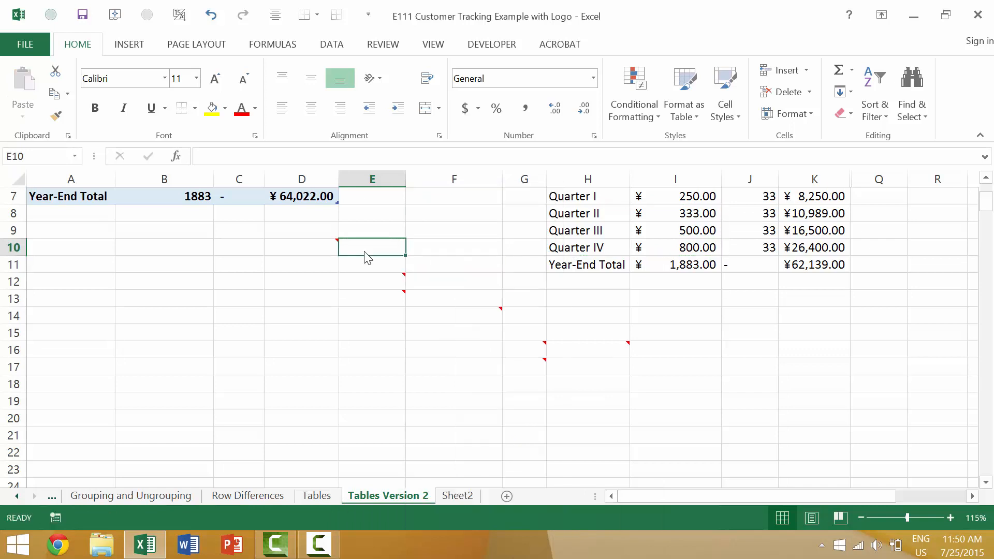
left_click(382, 284)
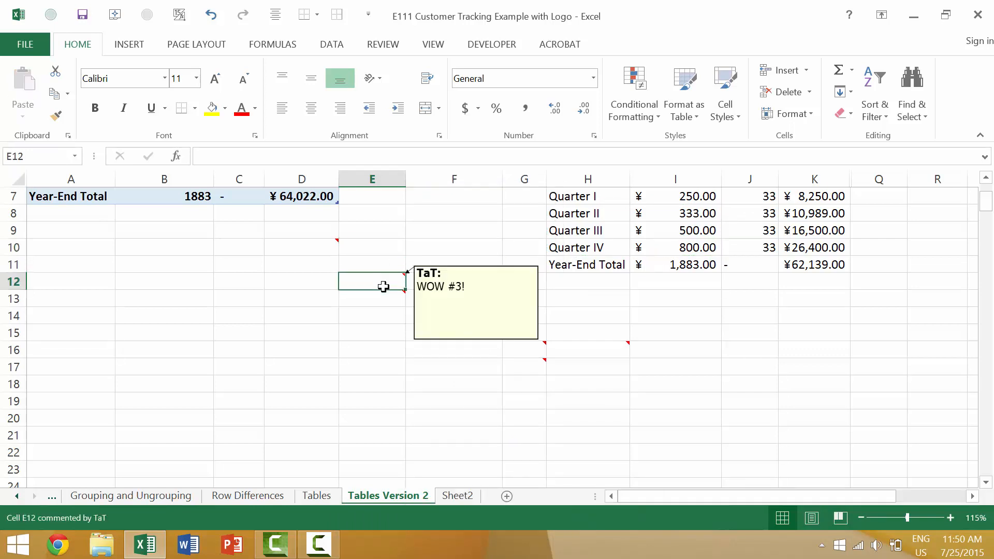
key("shift+F10")
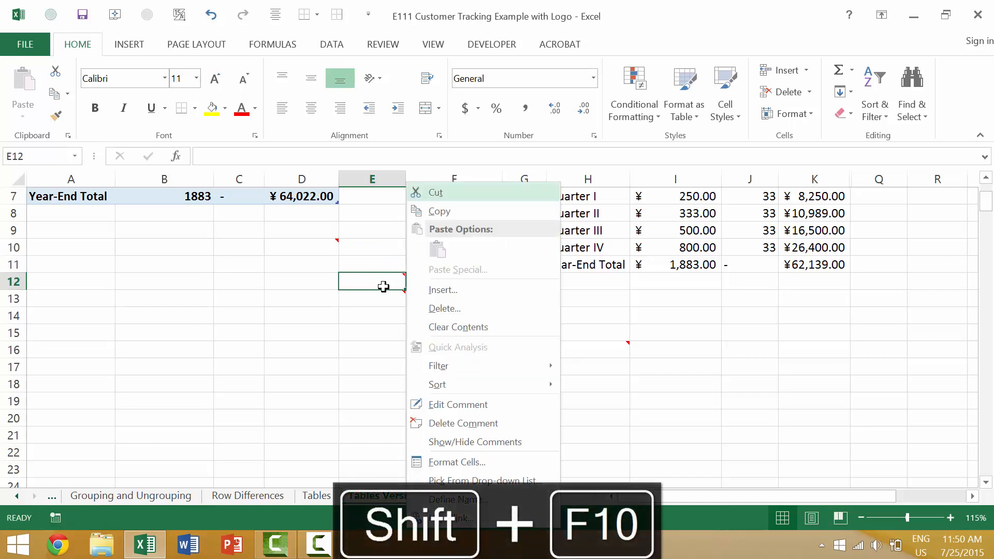
key("Escape")
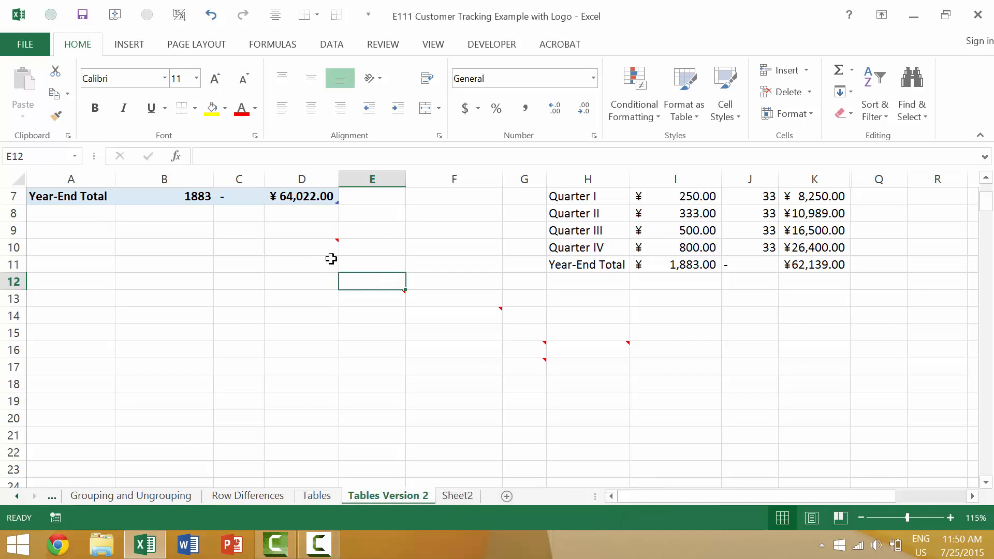
Select D9:E15, isolate its commented cells with Ctrl+Shift+O, and delete their comments.
mouse_move(366, 302)
left_click_drag(283, 335, 390, 224)
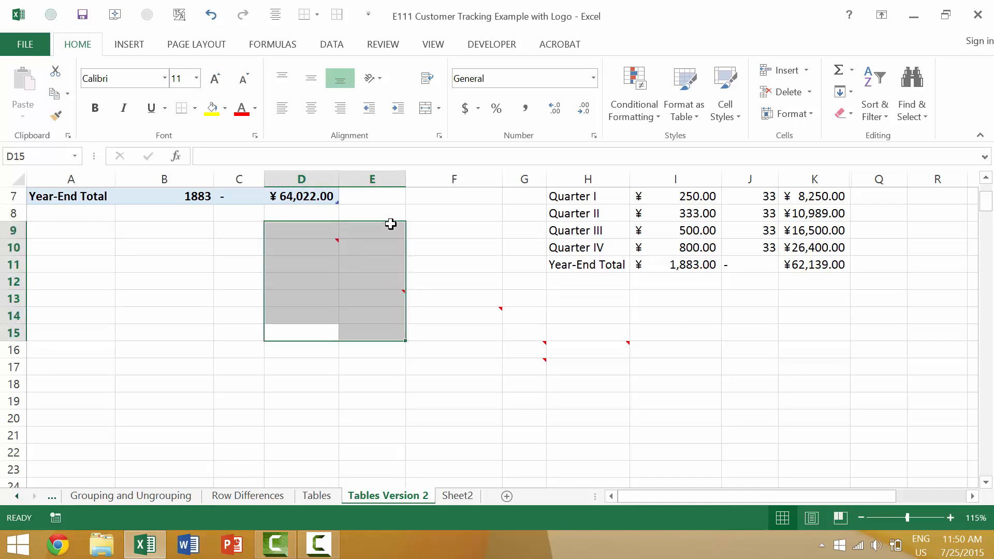
key("ctrl+shift+o")
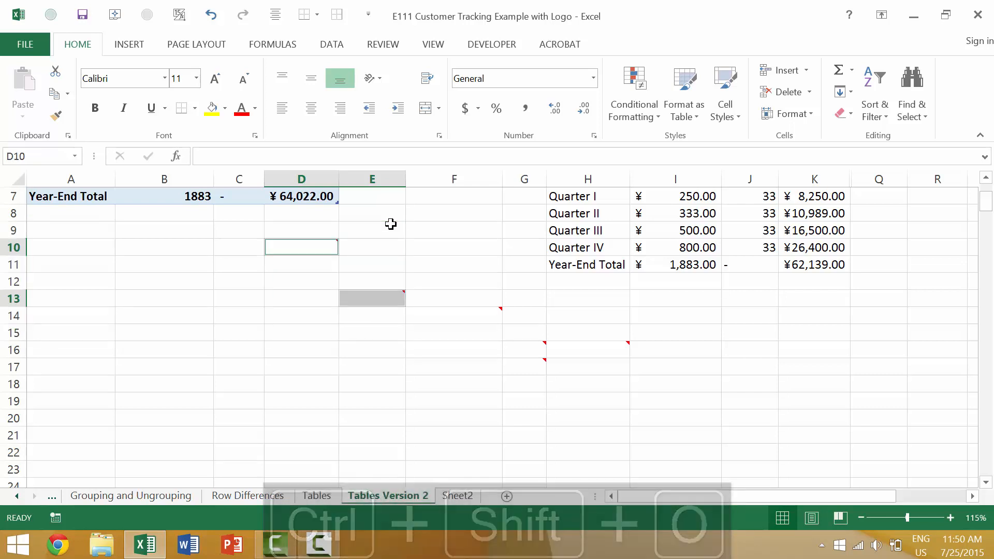
key("shift+F10")
key("Escape")
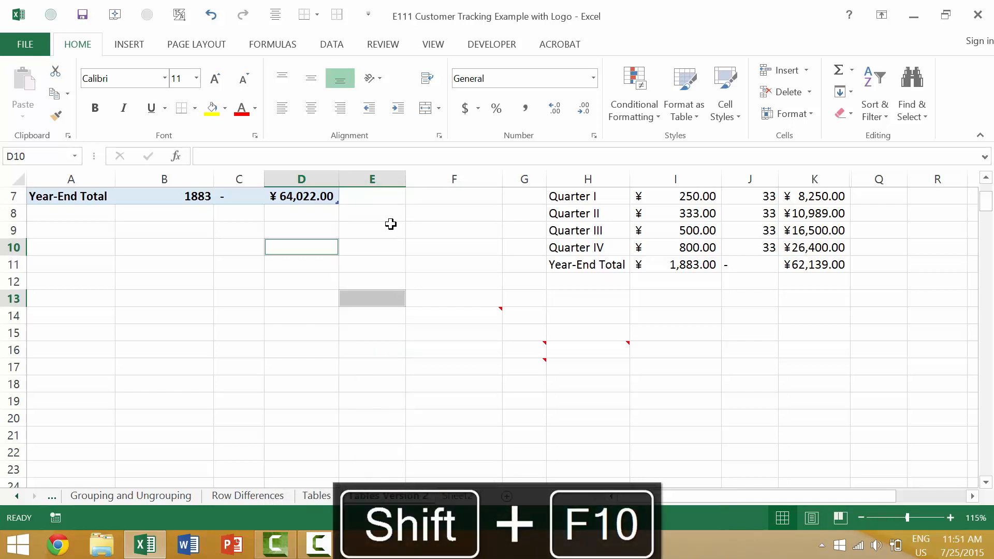
Add blank comments to B16, C13, E10, E14 and D17, then select all commented cells.
left_click(203, 355)
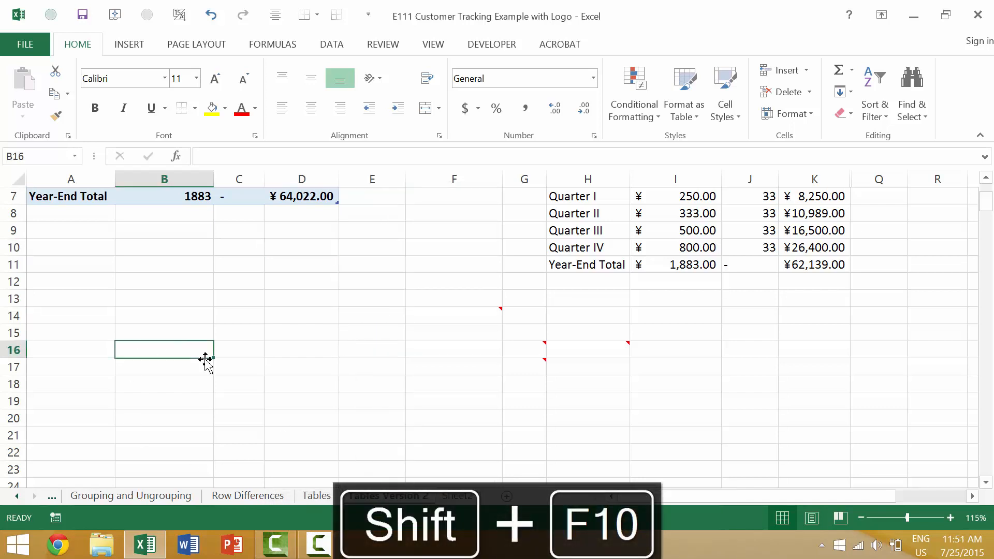
key("shift+F2")
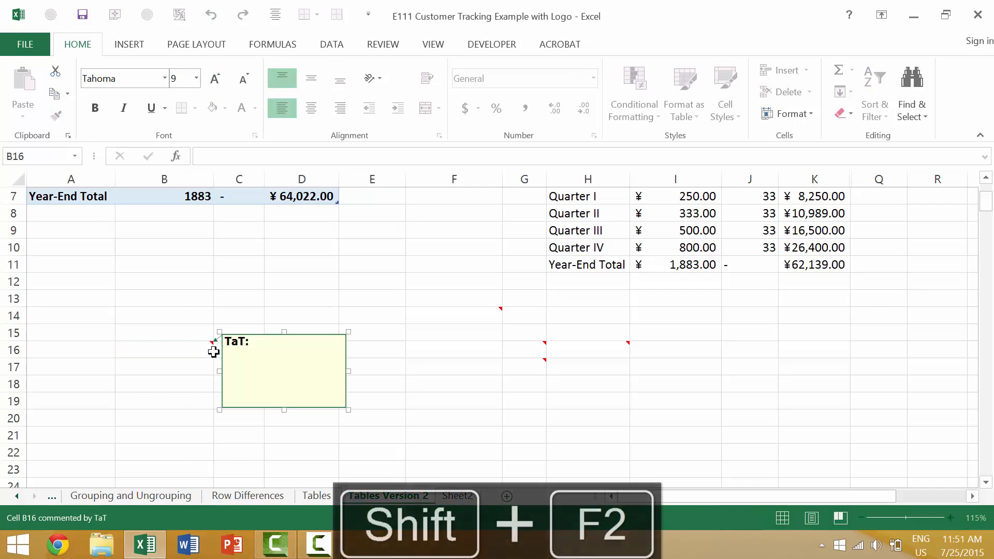
left_click(246, 294)
key("shift+F2")
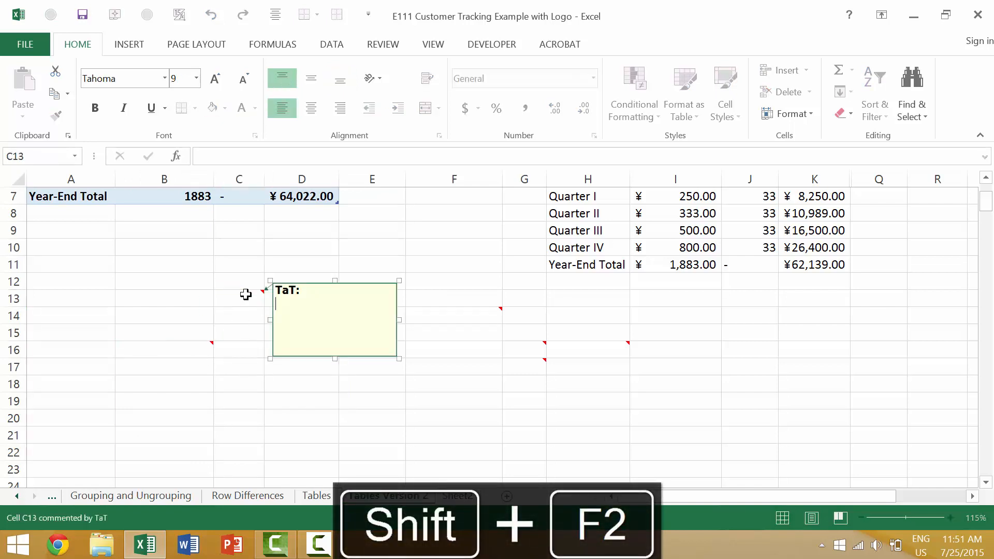
left_click(376, 241)
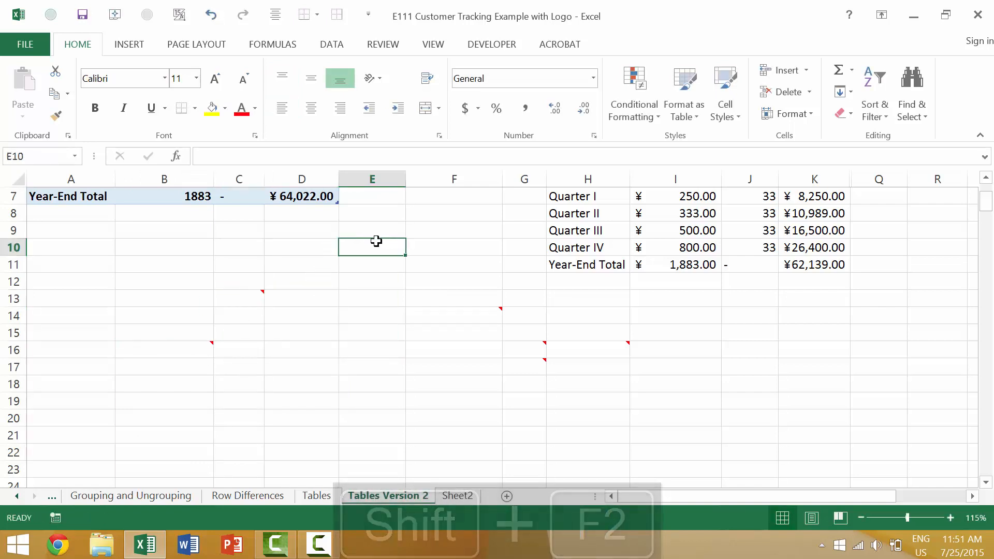
key("shift+F2")
left_click(383, 313)
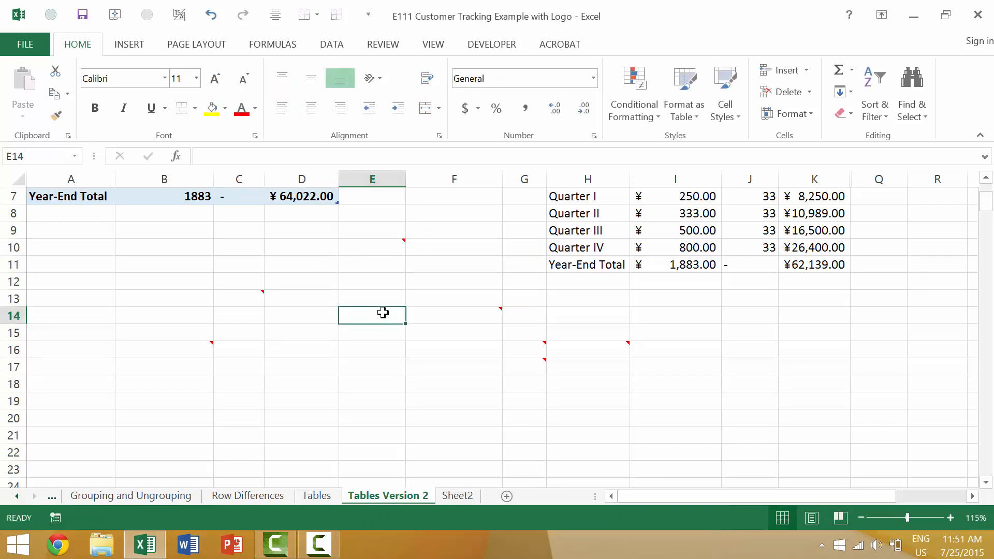
key("shift+F2")
left_click(331, 366)
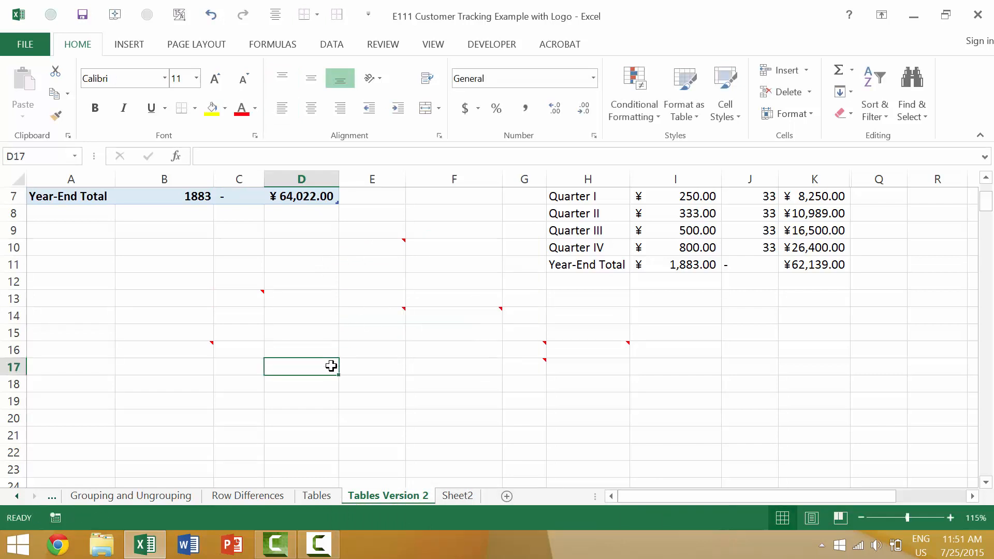
key("shift+F2")
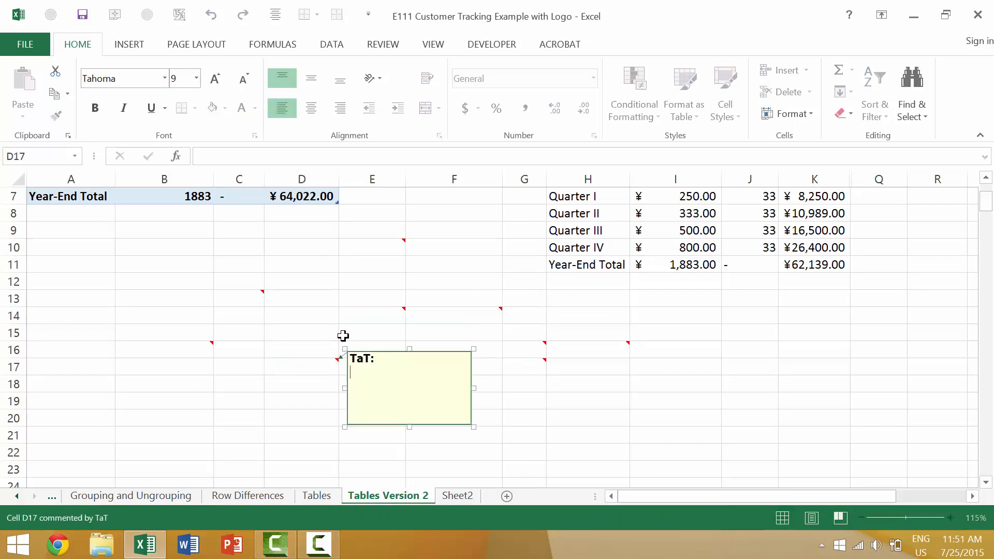
left_click(343, 311)
key("ctrl+shift+o")
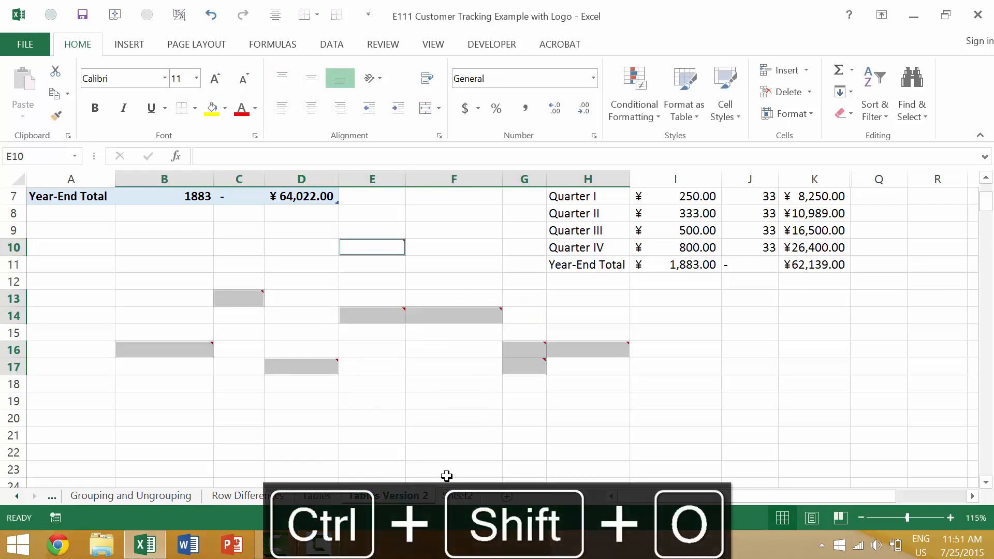
key("shift+F10")
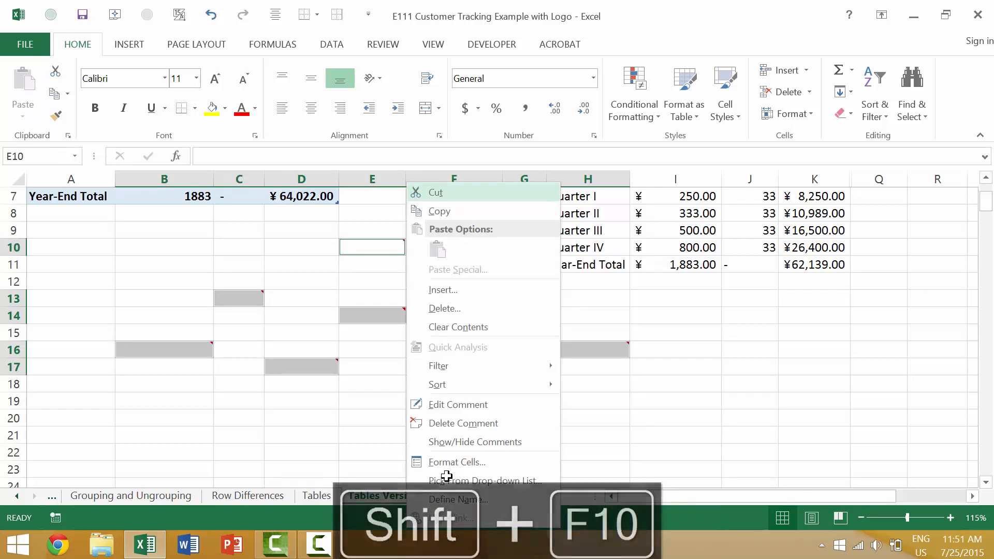
key("Escape")
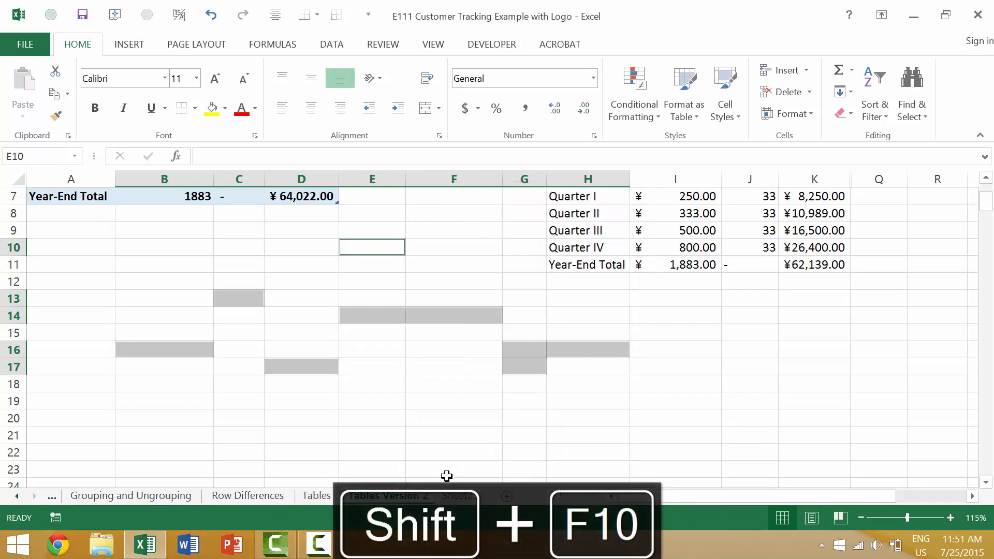
left_click_drag(570, 330, 524, 384)
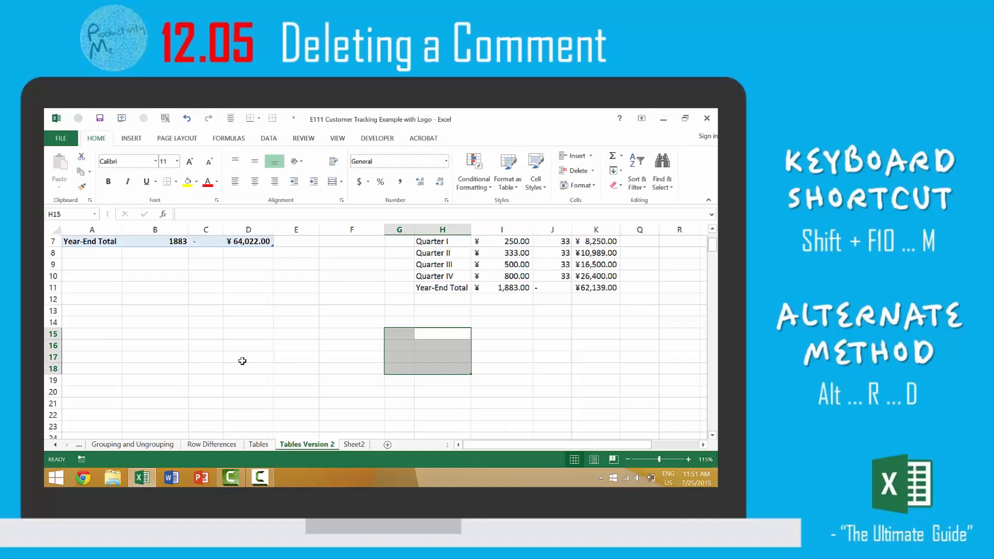
left_click(199, 346)
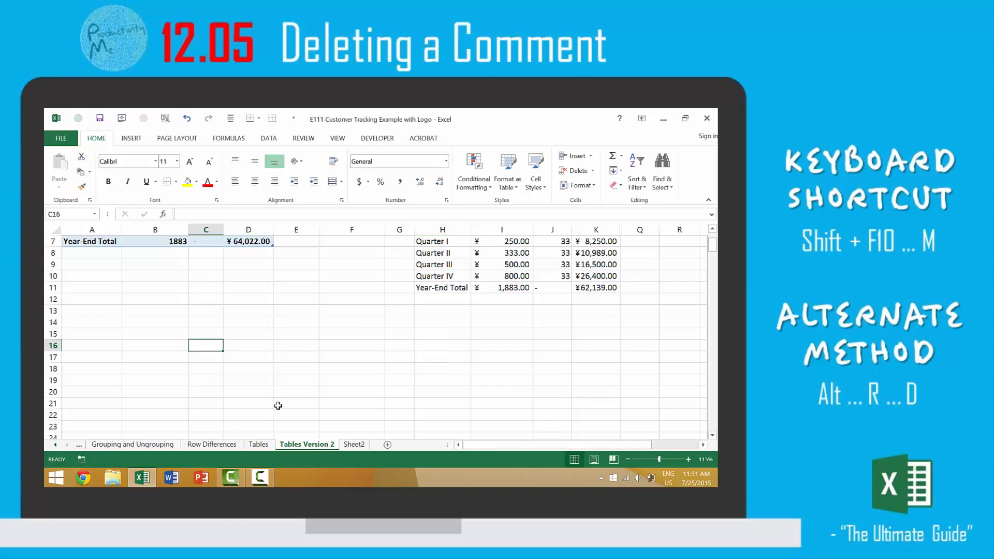
Add blank comments to cells C16, D12, E20 and F14.
key("shift+F2")
left_click(250, 299)
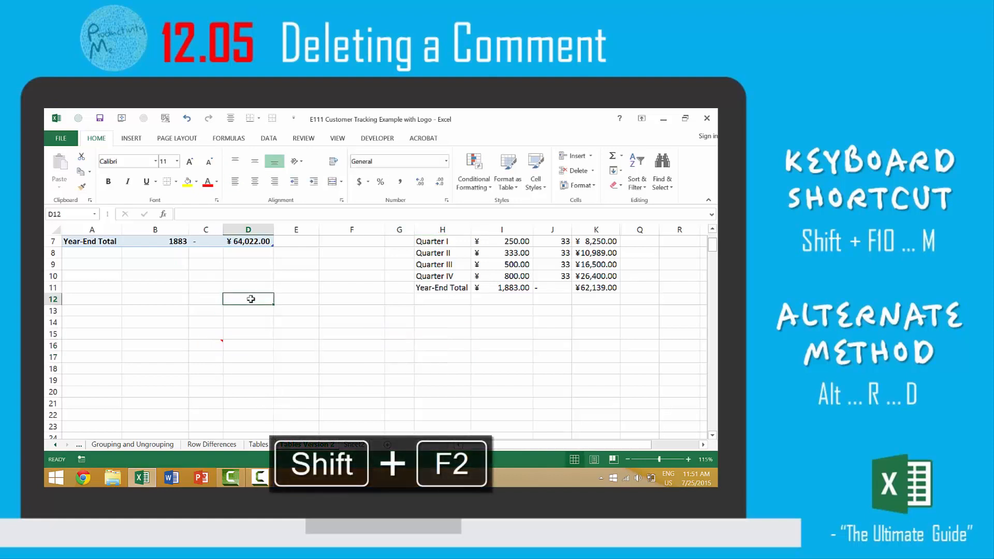
key("shift+F2")
left_click(308, 395)
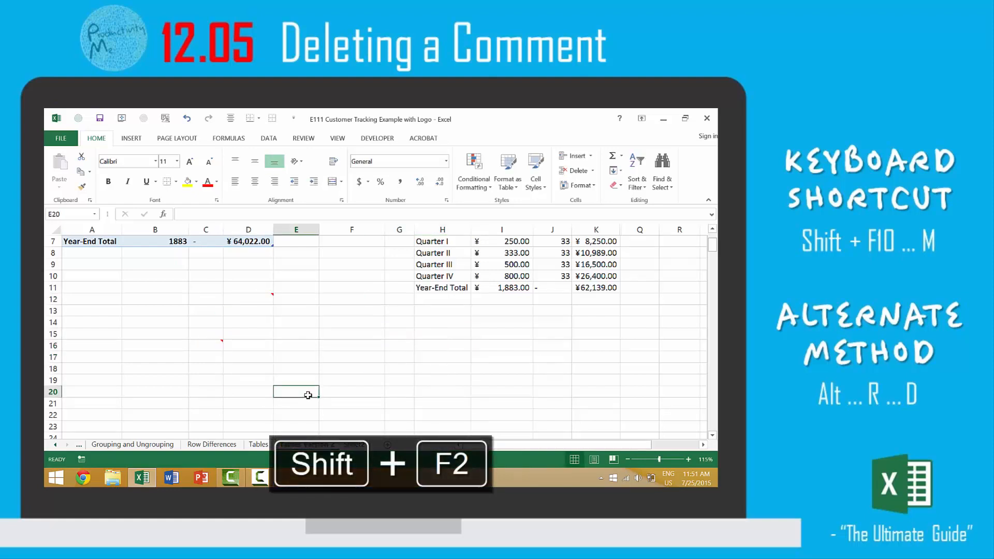
key("shift+F2")
left_click(348, 324)
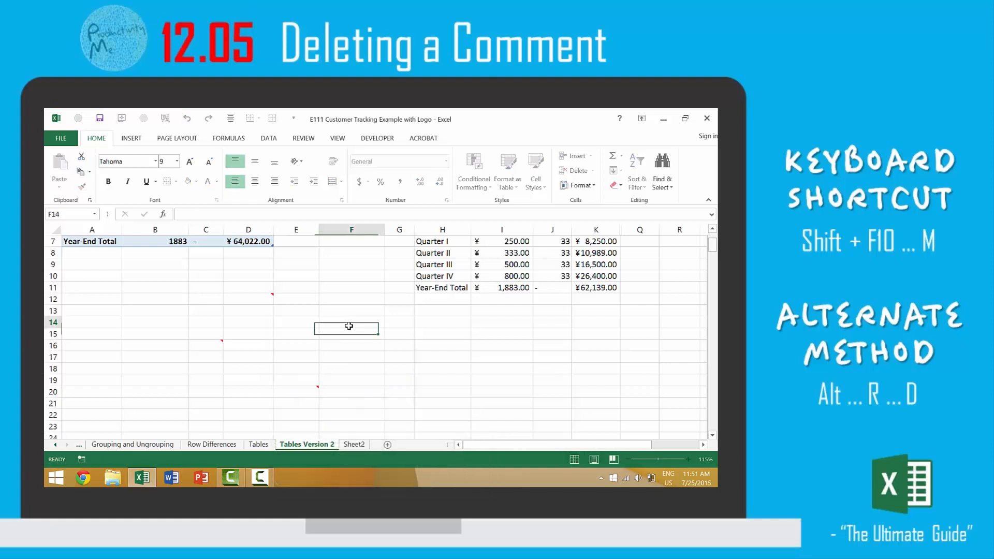
key("shift+F2")
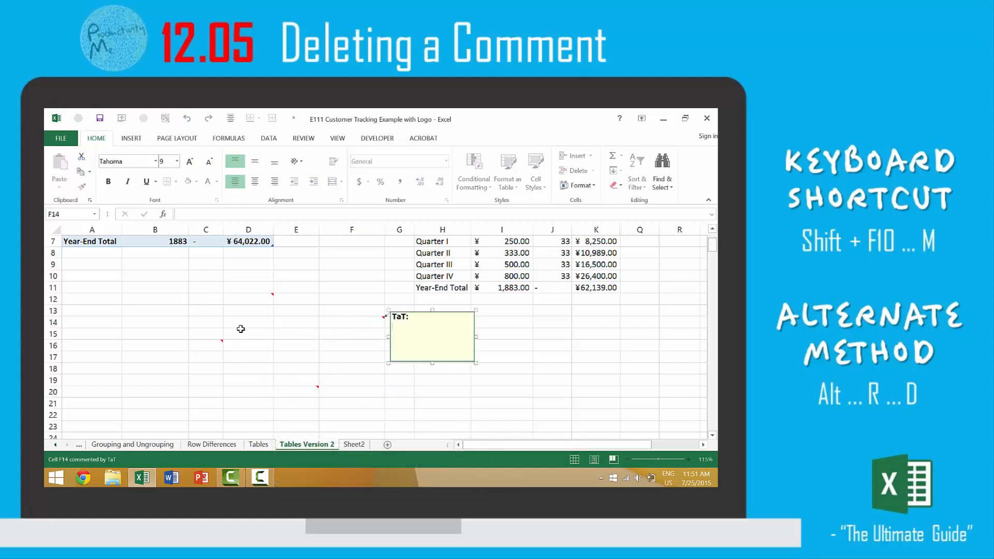
left_click(239, 333)
Delete the C16 and D12 comments via context menus, then show the Review commands.
left_click(217, 349)
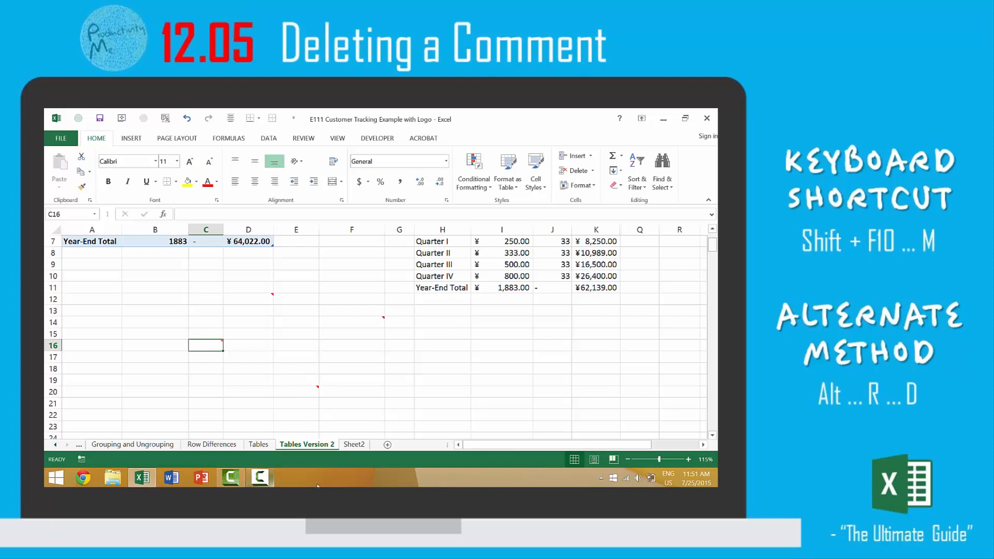
key("shift+F10")
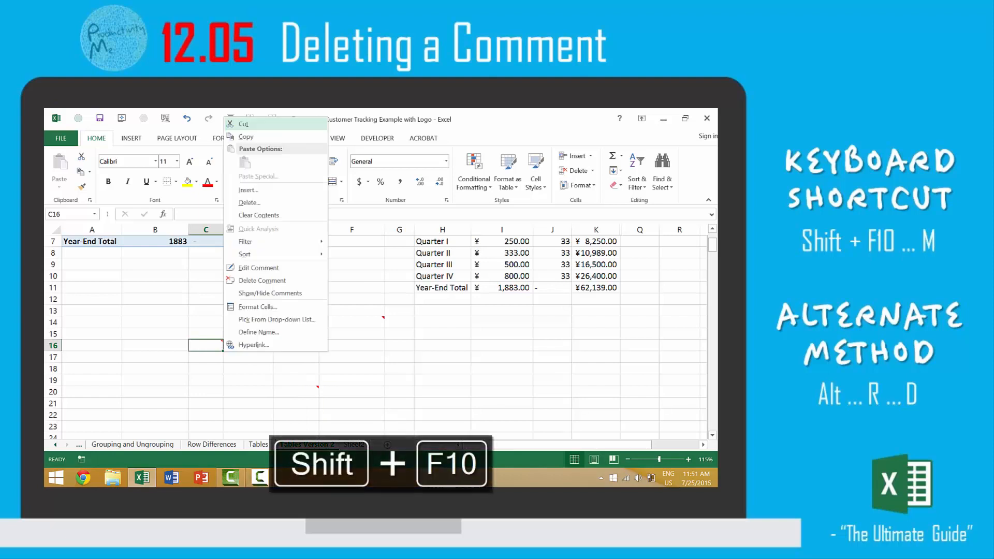
key("m")
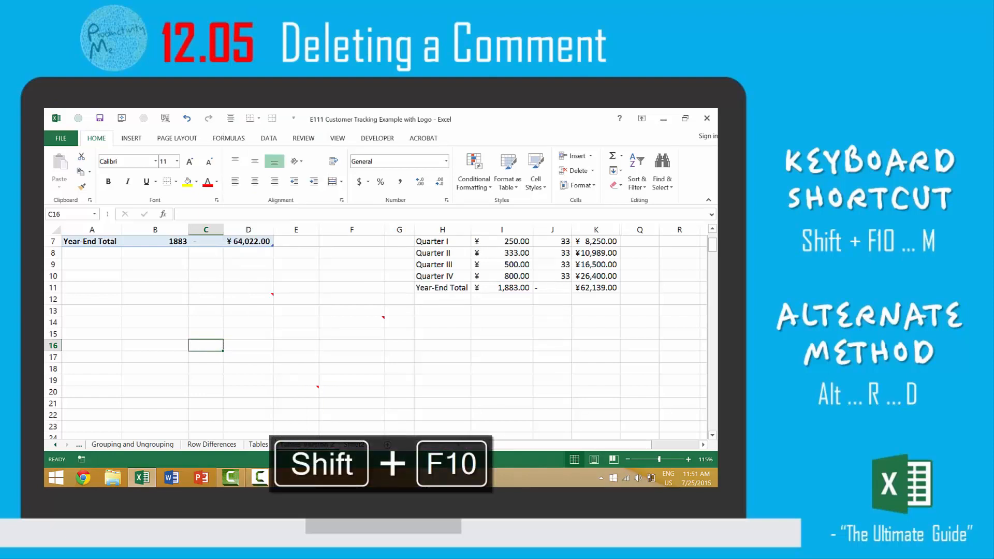
left_click(263, 298)
right_click(262, 298)
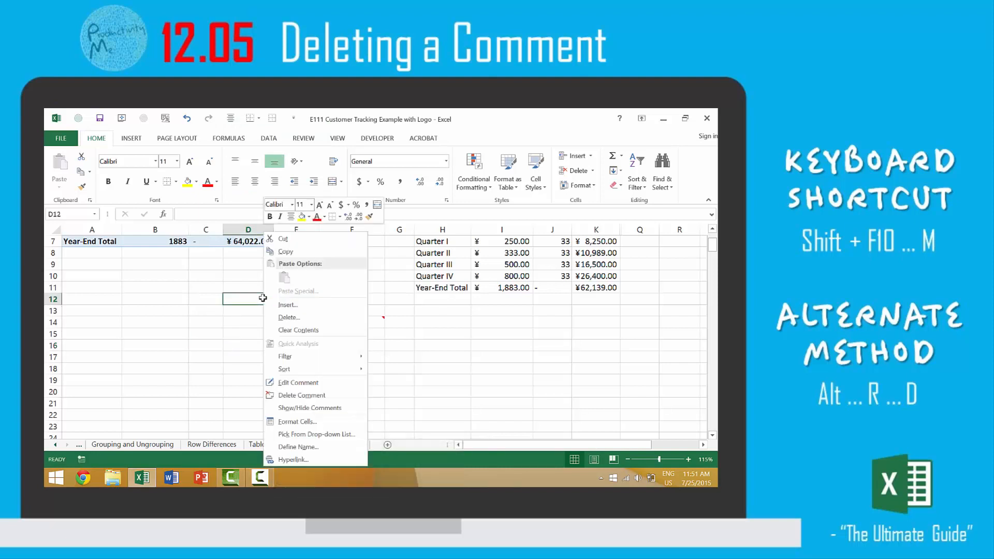
key("m")
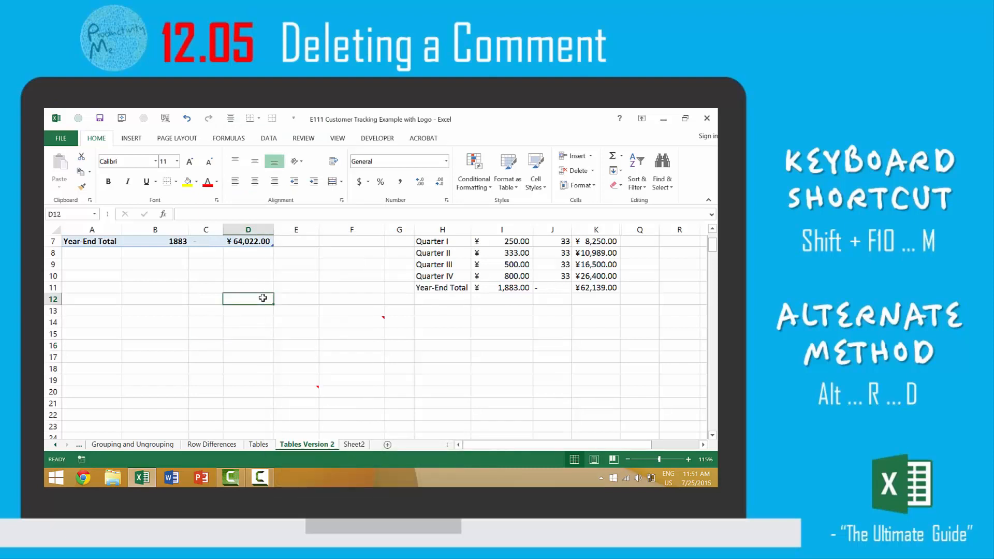
left_click(305, 393)
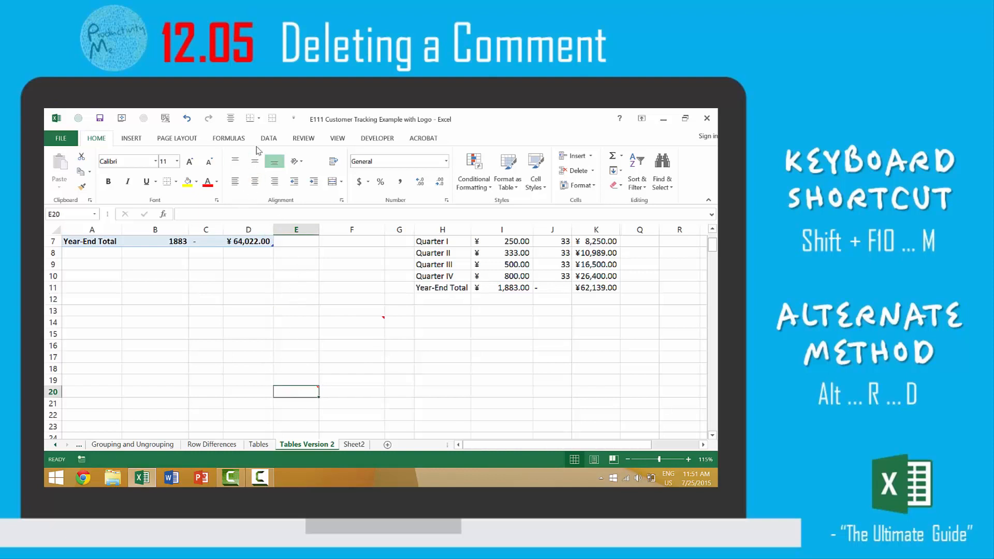
left_click(304, 139)
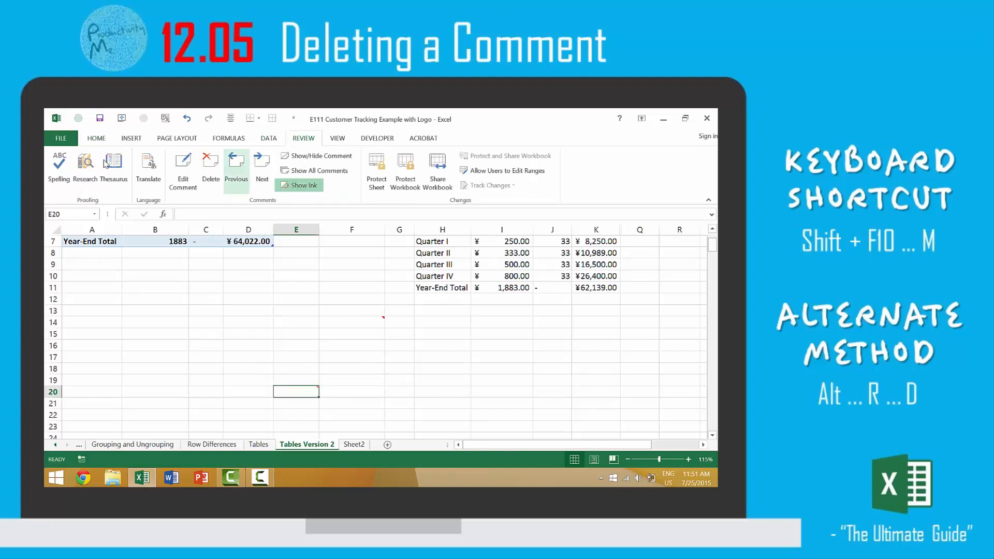
Delete the E20 comment via Review > Delete, then remove F14's comment with Alt, R, D.
left_click(212, 161)
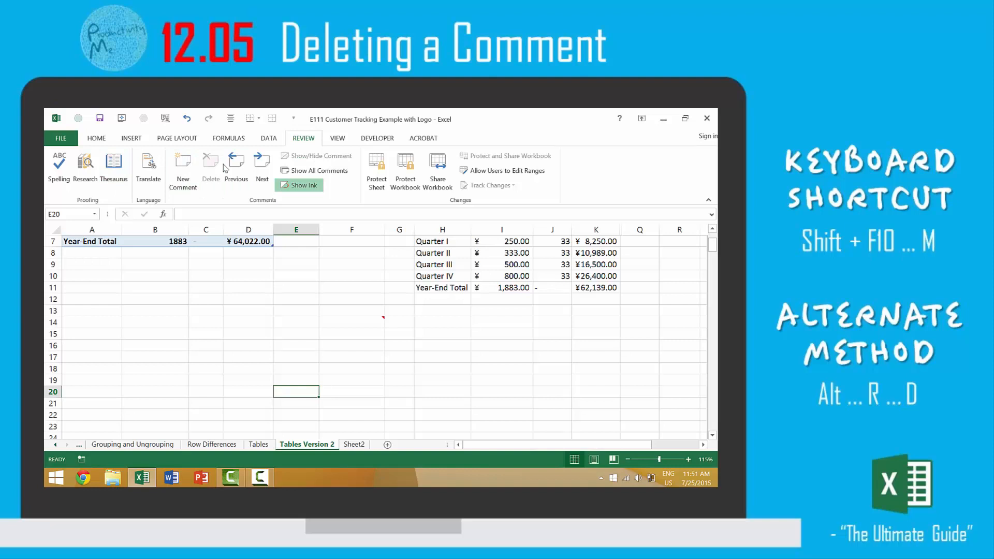
left_click(377, 323)
key("alt")
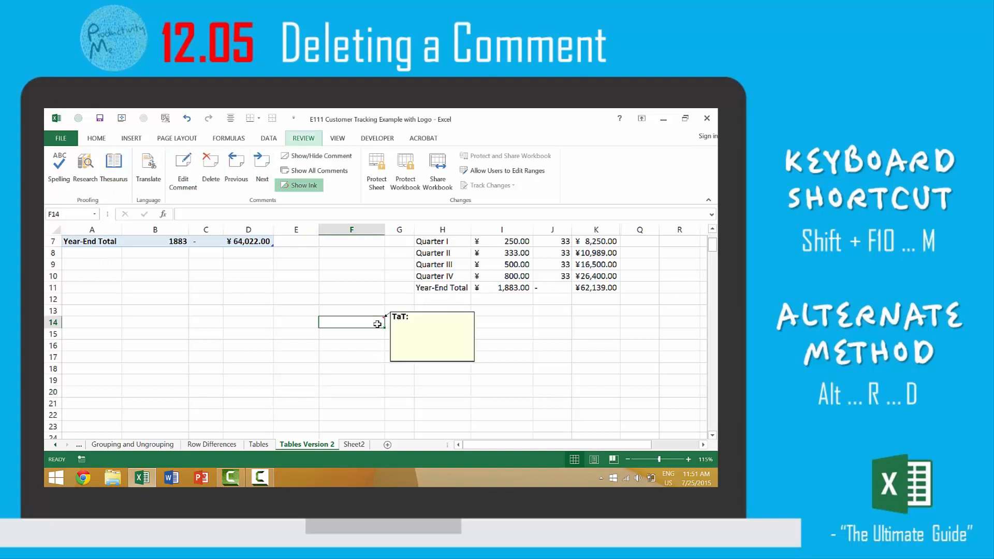
key("r")
key("d")
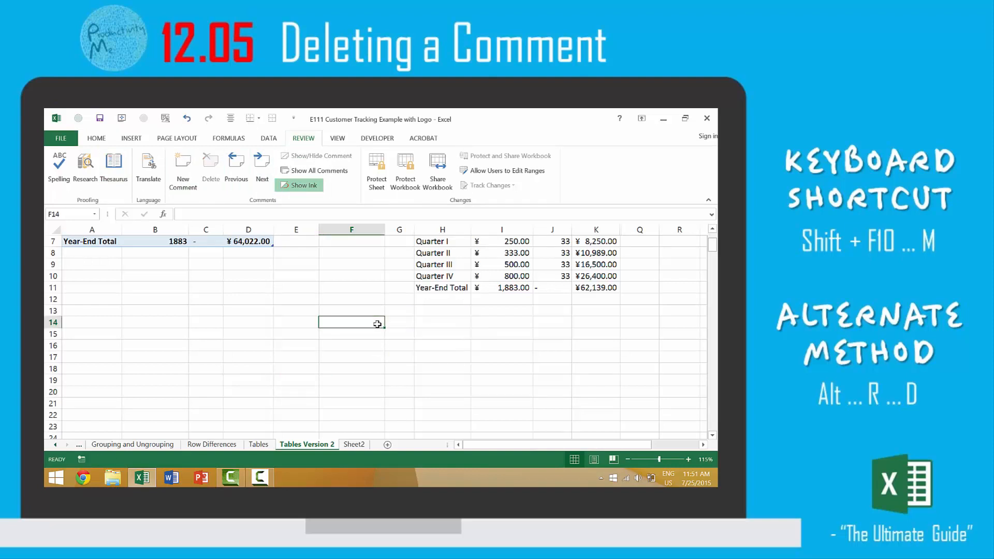